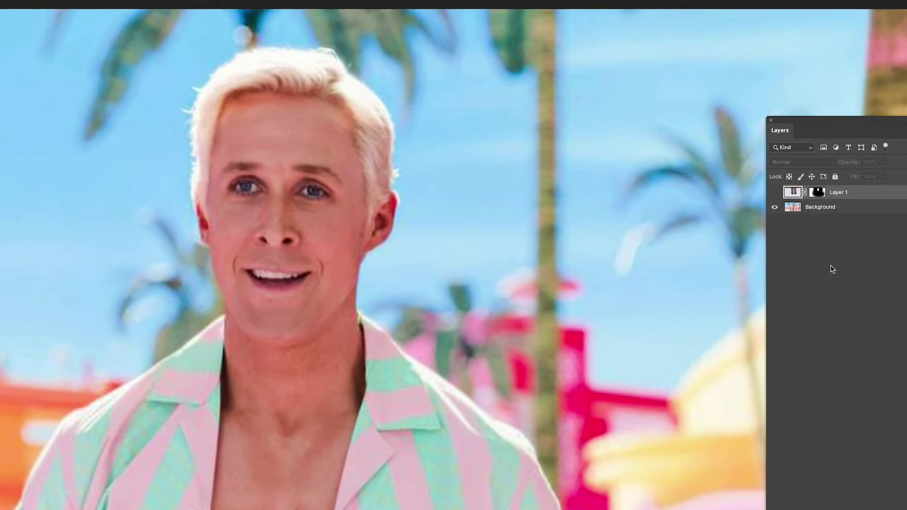
Toggle the visibility of Layer 1 to compare the photo with and without the swapped head.
{"action": "left_click", "coordinate": [775, 192]}
{"action": "left_click", "coordinate": [775, 192]}
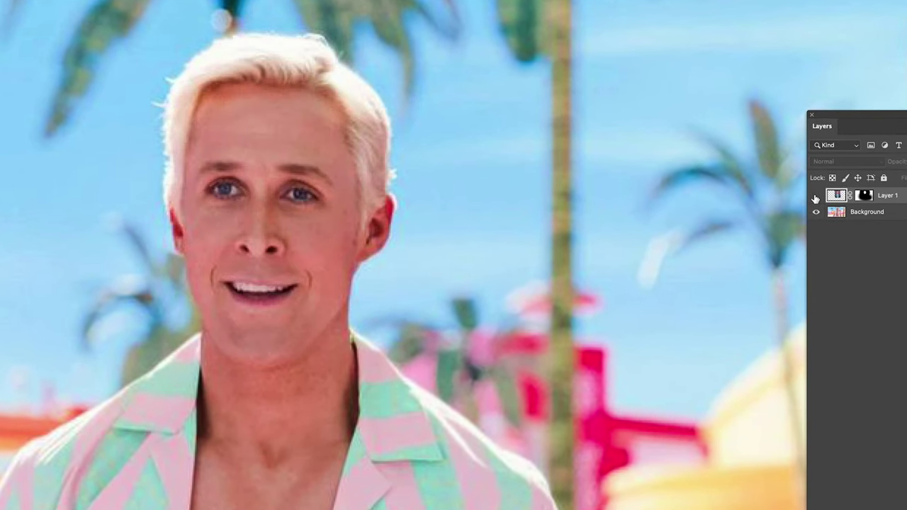
{"action": "left_click", "coordinate": [816, 197]}
{"action": "left_click", "coordinate": [816, 196]}
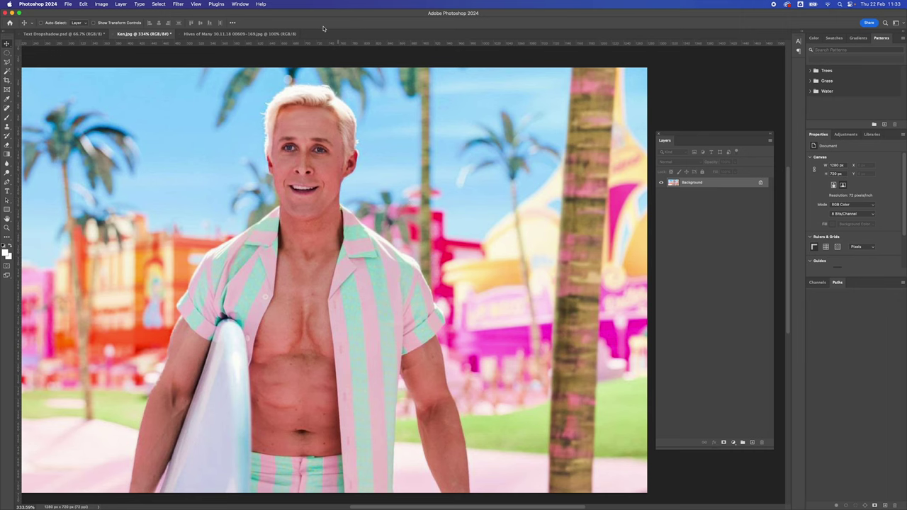
Copy the entire suit portrait from its own document and paste it as a new layer into Ken.jpg.
{"action": "left_click", "coordinate": [283, 33]}
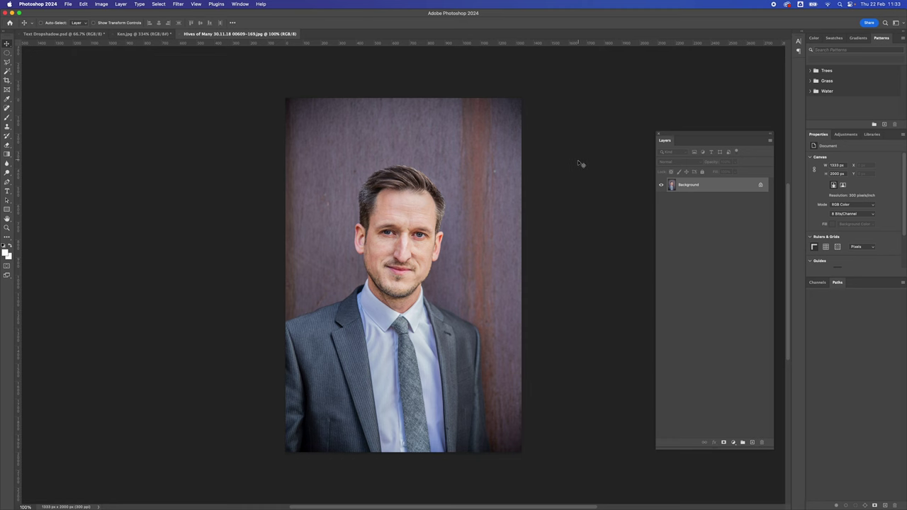
{"action": "key", "text": "super+a"}
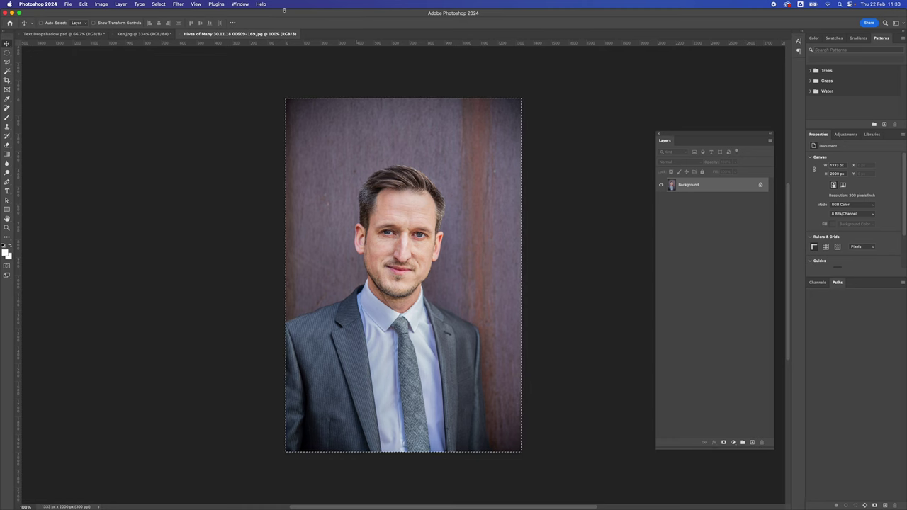
{"action": "left_click", "coordinate": [163, 33]}
{"action": "key", "text": "super+v"}
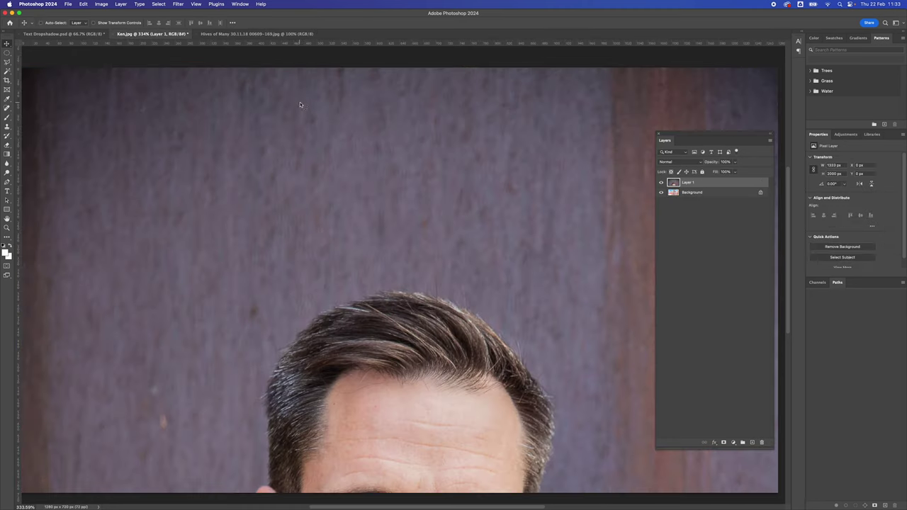
Scale the pasted portrait proportionally to about 44% with Free Transform and place it over the man in the beach photo.
{"action": "key", "text": "super+minus"}
{"action": "key", "text": "super+minus"}
{"action": "key", "text": "super+minus"}
{"action": "key", "text": "super+minus"}
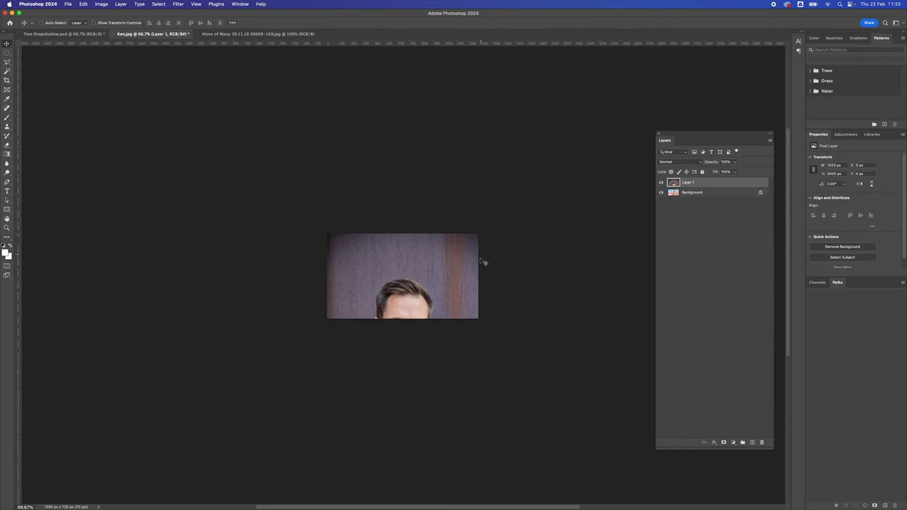
{"action": "left_click_drag", "start_coordinate": [480, 262], "coordinate": [473, 223]}
{"action": "key", "text": "super+t"}
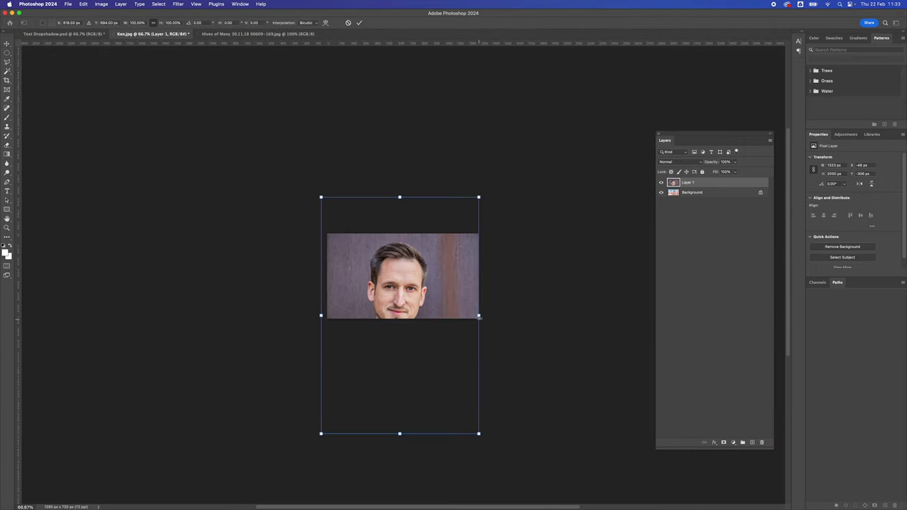
{"action": "left_click_drag", "start_coordinate": [479, 319], "coordinate": [391, 326]}
{"action": "left_click_drag", "start_coordinate": [363, 318], "coordinate": [424, 266]}
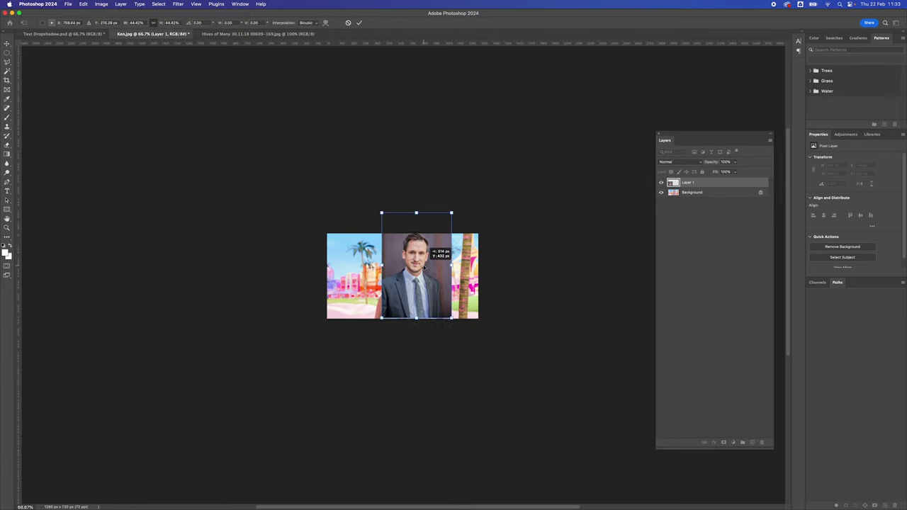
Reduce the portrait to about 36% so its head matches the beach figure's head, position it there and apply the transform.
{"action": "scroll", "coordinate": [424, 268], "scroll_direction": "up", "scroll_amount": 5}
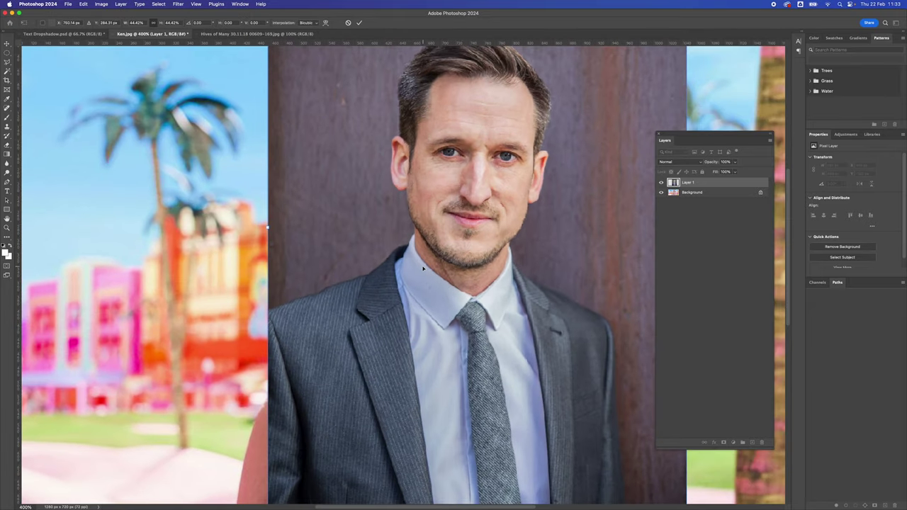
{"action": "scroll", "coordinate": [423, 268], "scroll_direction": "right", "scroll_amount": 5}
{"action": "scroll", "coordinate": [477, 260], "scroll_direction": "up", "scroll_amount": 1}
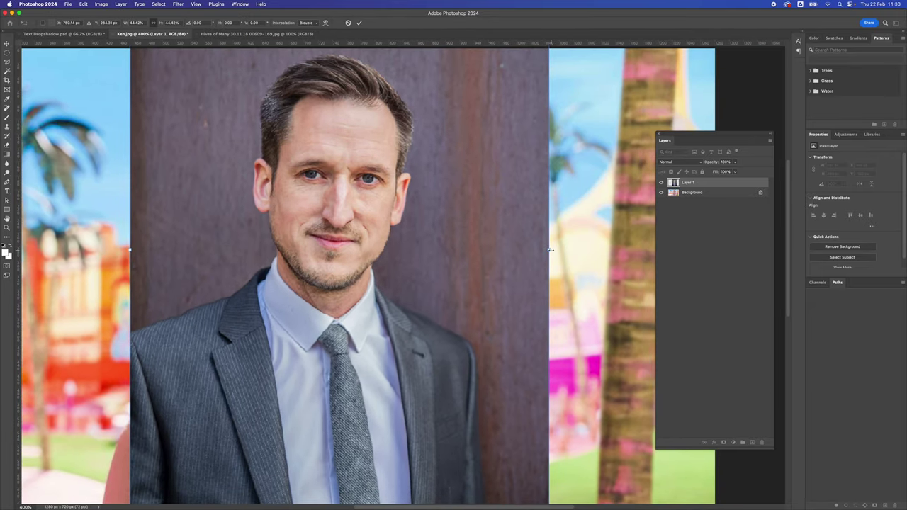
{"action": "left_click_drag", "start_coordinate": [550, 249], "coordinate": [407, 233]}
{"action": "left_click_drag", "start_coordinate": [299, 242], "coordinate": [340, 198]}
{"action": "left_click_drag", "start_coordinate": [432, 206], "coordinate": [508, 211]}
{"action": "left_click_drag", "start_coordinate": [405, 190], "coordinate": [385, 198]}
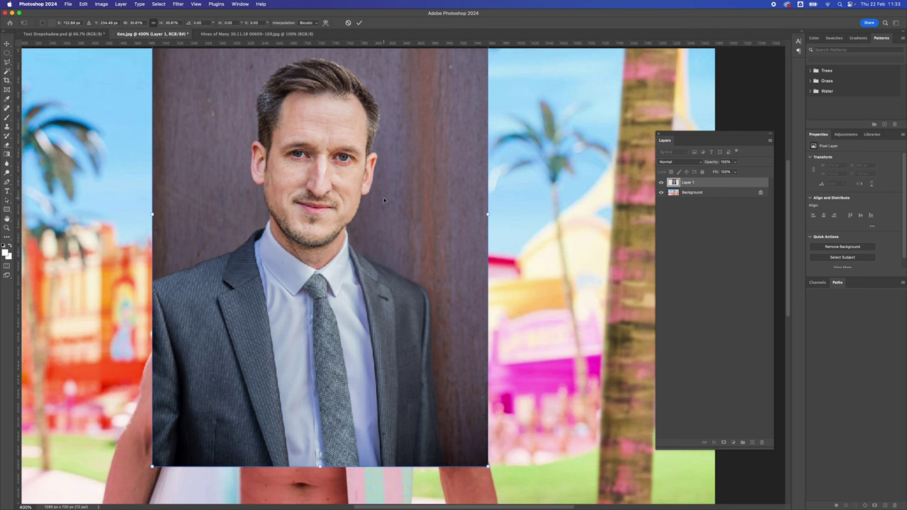
{"action": "key", "text": "Return"}
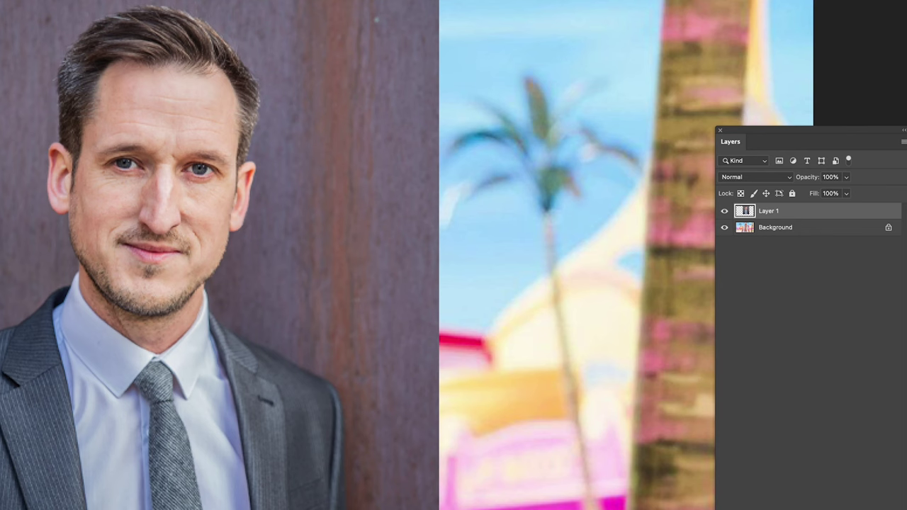
Lower Layer 1's opacity to 49% and nudge the portrait down so the two chins line up.
{"action": "left_click", "coordinate": [847, 178]}
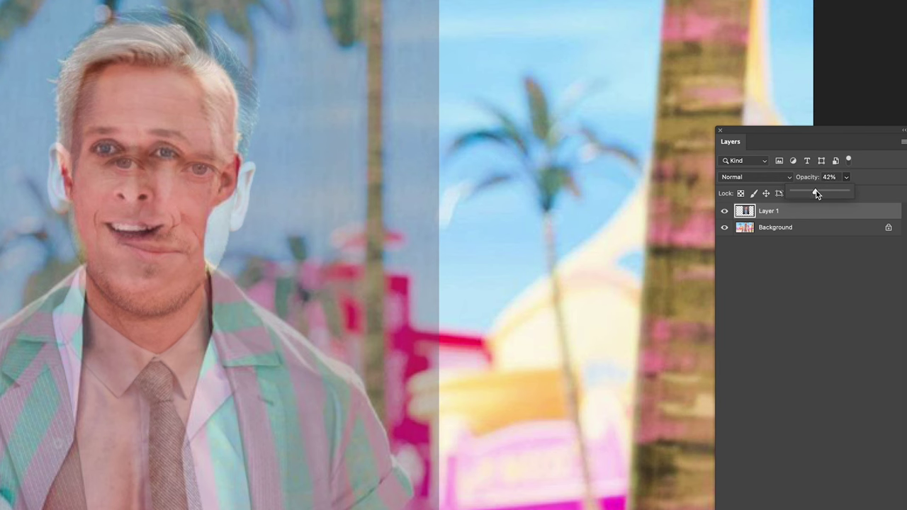
{"action": "left_click_drag", "start_coordinate": [817, 194], "coordinate": [821, 193]}
{"action": "mouse_move", "coordinate": [254, 189]}
{"action": "left_mouse_down"}
{"action": "mouse_move", "coordinate": [235, 168]}
{"action": "mouse_move", "coordinate": [255, 197]}
{"action": "left_mouse_up"}
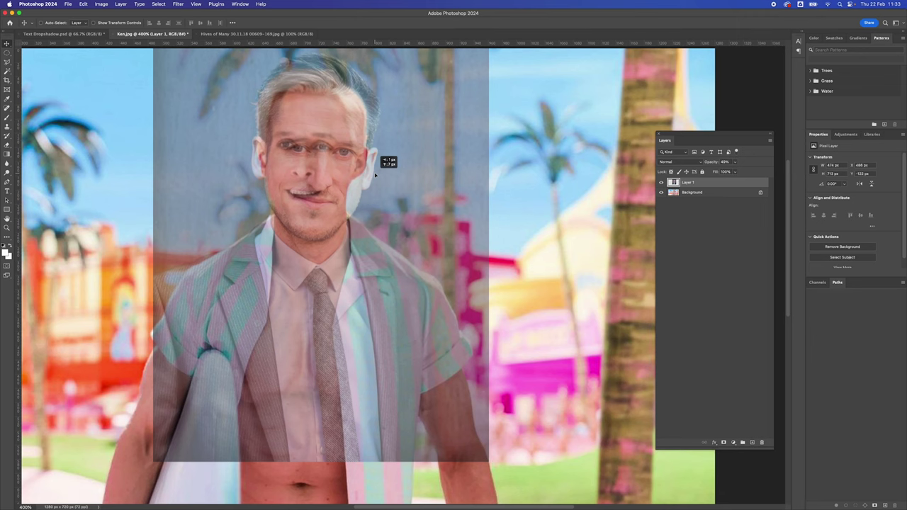
{"action": "left_click_drag", "start_coordinate": [375, 175], "coordinate": [377, 175]}
Shrink the semi-transparent portrait and rotate it counter-clockwise so its face overlaps the face in the beach photo.
{"action": "key", "text": "super+t"}
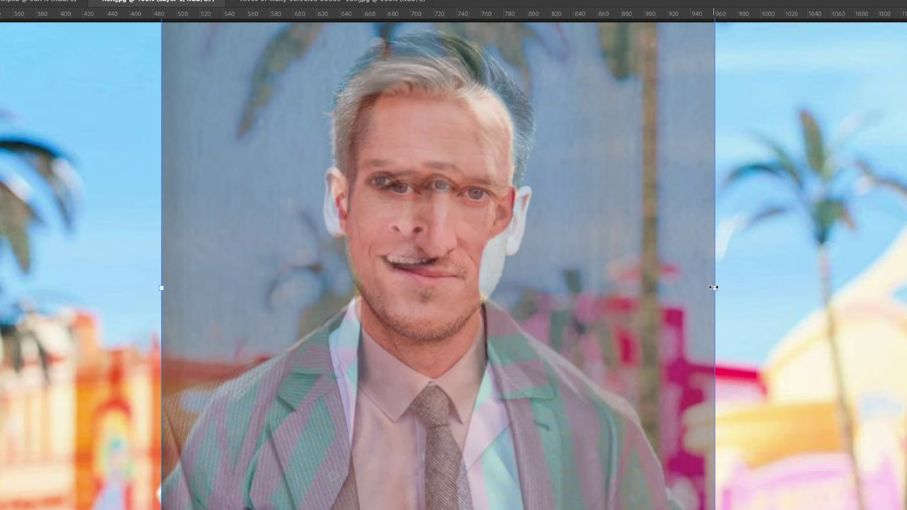
{"action": "left_click_drag", "start_coordinate": [488, 209], "coordinate": [444, 211]}
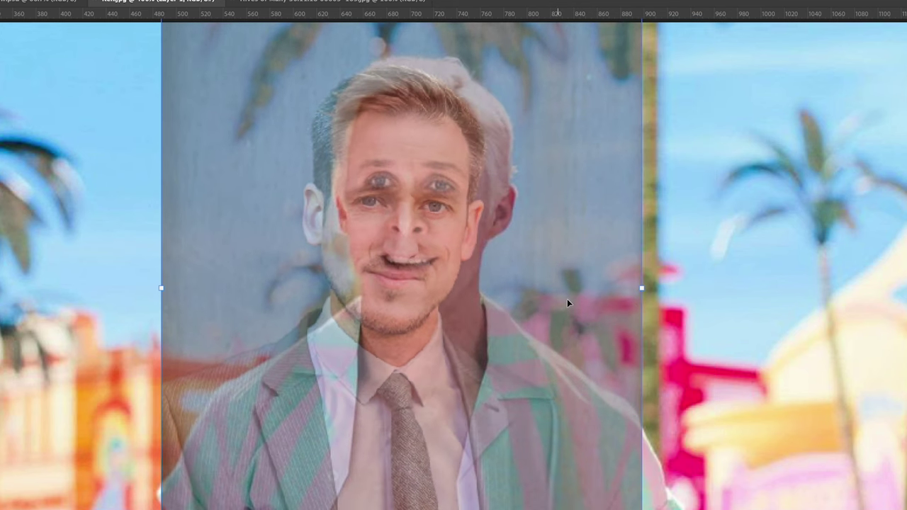
{"action": "left_click_drag", "start_coordinate": [557, 310], "coordinate": [579, 292]}
{"action": "left_click_drag", "start_coordinate": [709, 286], "coordinate": [707, 278]}
{"action": "mouse_move", "coordinate": [475, 258]}
{"action": "left_mouse_down"}
{"action": "mouse_move", "coordinate": [487, 252]}
{"action": "mouse_move", "coordinate": [483, 263]}
{"action": "left_mouse_up"}
{"action": "left_click_drag", "start_coordinate": [738, 267], "coordinate": [738, 255]}
{"action": "mouse_move", "coordinate": [531, 291]}
{"action": "left_mouse_down"}
{"action": "mouse_move", "coordinate": [550, 288]}
{"action": "mouse_move", "coordinate": [525, 288]}
{"action": "left_mouse_up"}
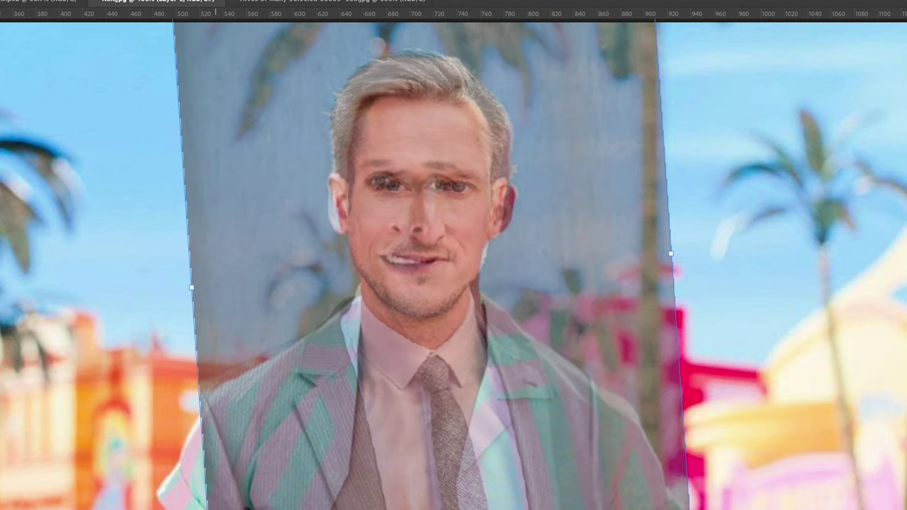
Fine-tune the portrait's alignment with the head beneath at about 87% scale and -4° rotation, and apply the transform.
{"action": "left_click_drag", "start_coordinate": [216, 509], "coordinate": [241, 509]}
{"action": "left_click_drag", "start_coordinate": [406, 447], "coordinate": [396, 461]}
{"action": "left_click_drag", "start_coordinate": [661, 249], "coordinate": [676, 250]}
{"action": "left_click_drag", "start_coordinate": [504, 251], "coordinate": [504, 256]}
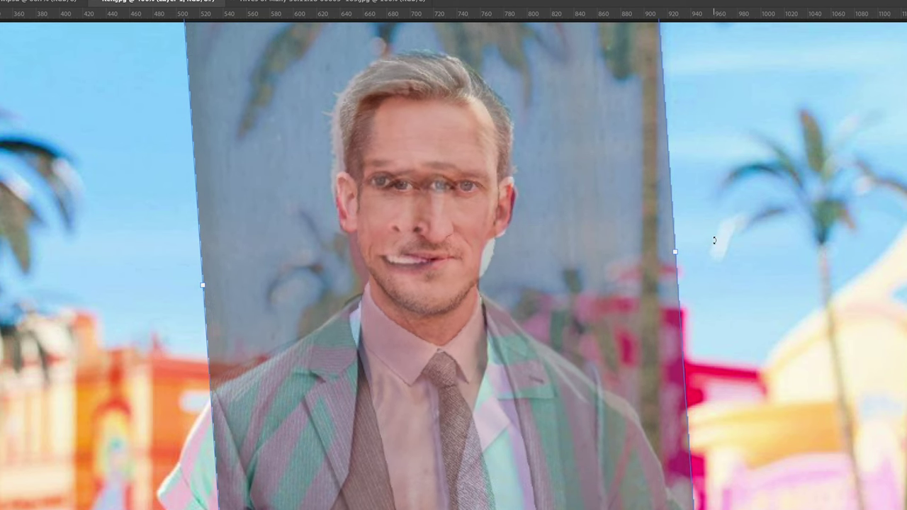
{"action": "left_click_drag", "start_coordinate": [675, 251], "coordinate": [686, 249]}
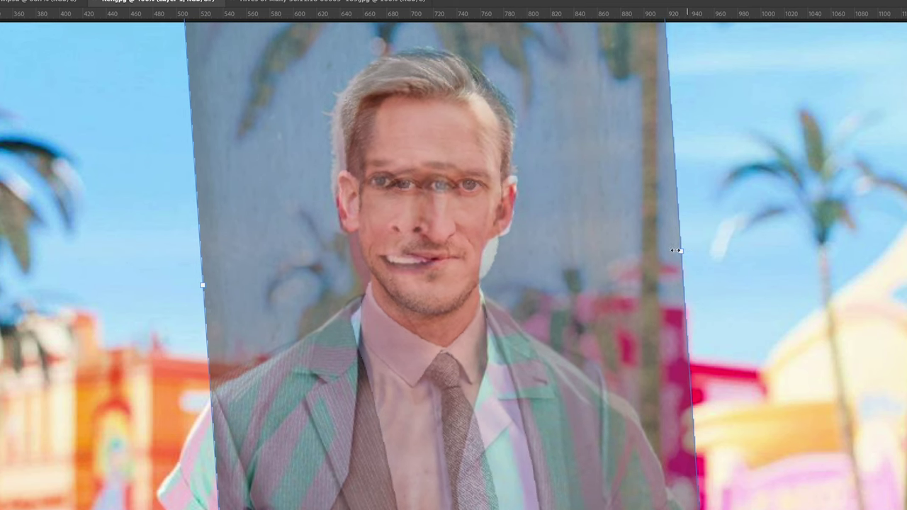
{"action": "left_click_drag", "start_coordinate": [203, 285], "coordinate": [203, 285]}
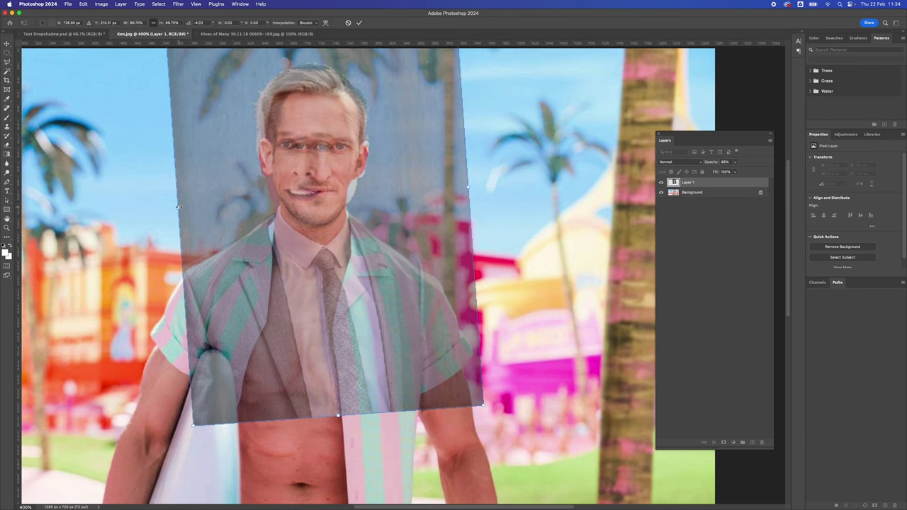
{"action": "key", "text": "Return"}
Set Layer 1's opacity back to 100% and add a white layer mask to it.
{"action": "left_click", "coordinate": [734, 162]}
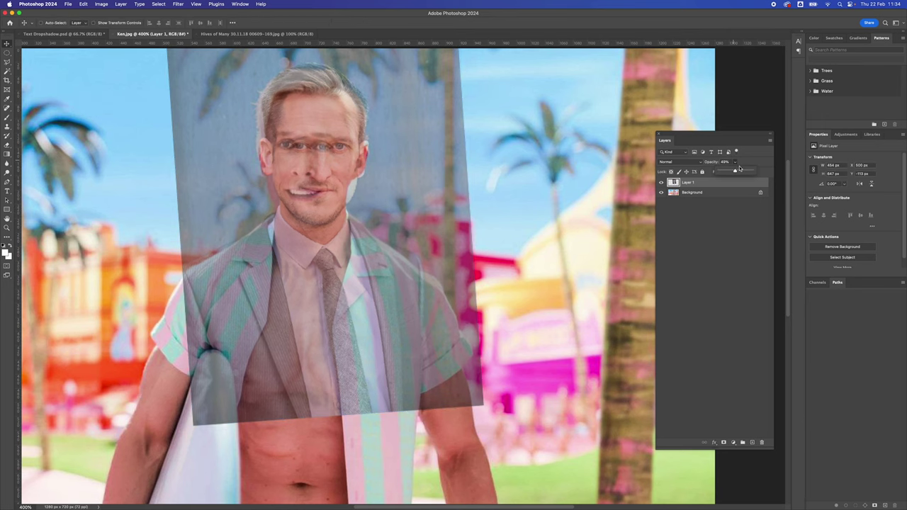
{"action": "left_click_drag", "start_coordinate": [735, 173], "coordinate": [776, 175]}
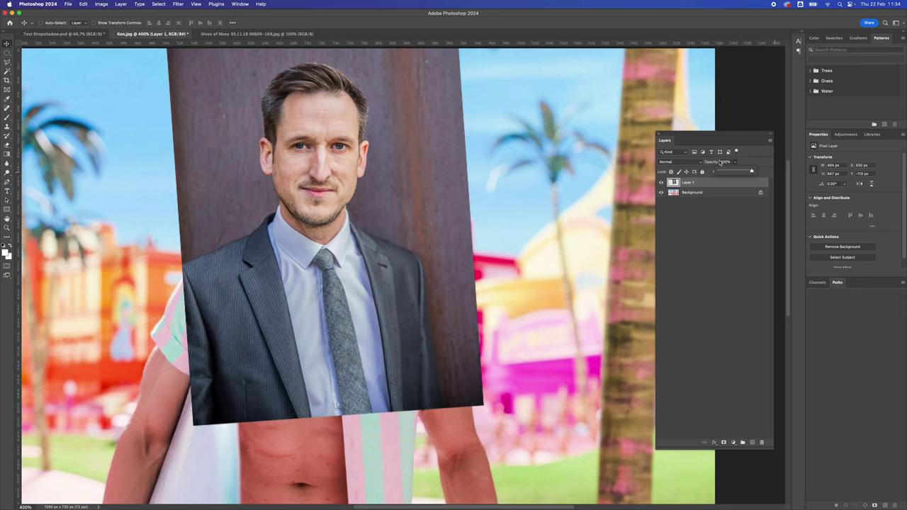
{"action": "key", "text": "super+minus"}
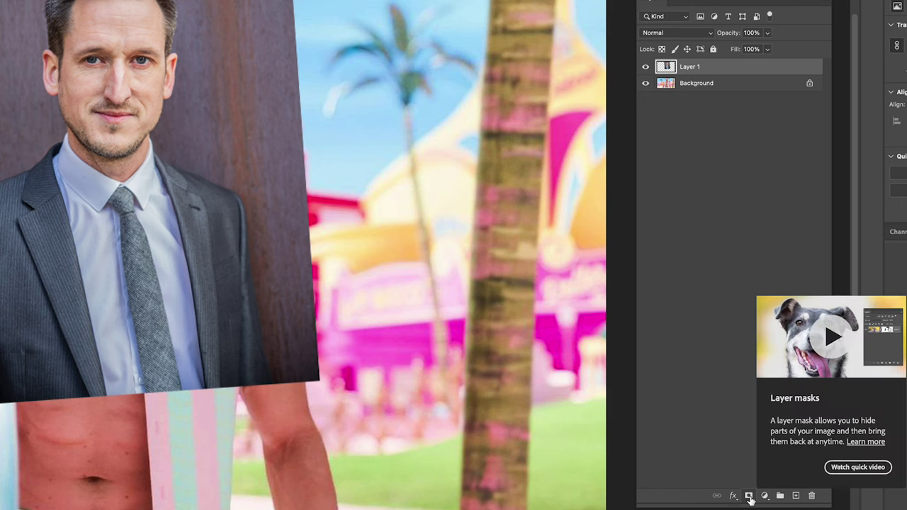
{"action": "left_click", "coordinate": [749, 498]}
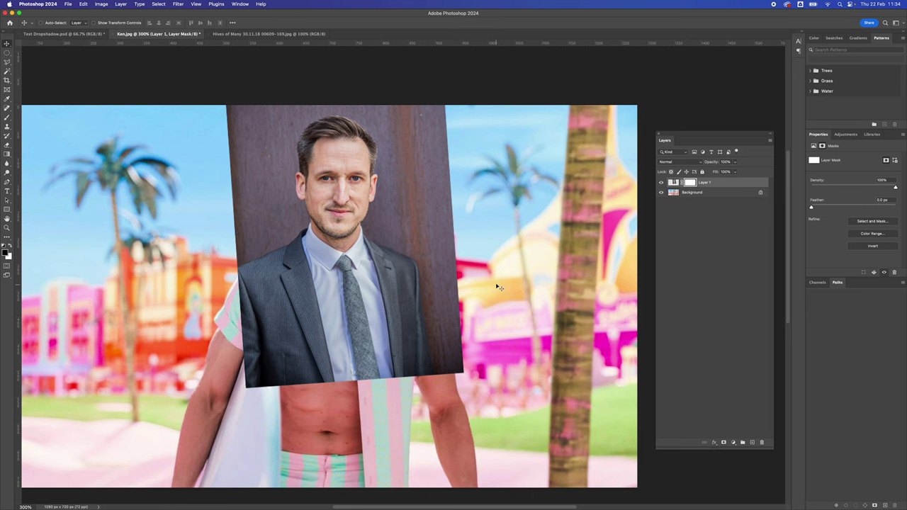
Paint black on Layer 1's mask with the Brush tool to hide the portrait's suit and backdrop around the head.
{"action": "key", "text": "b"}
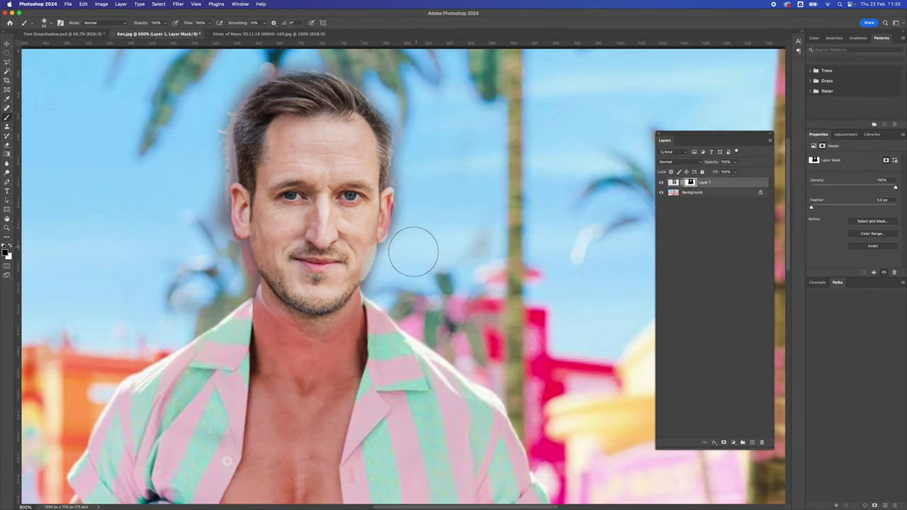
{"action": "mouse_move", "coordinate": [413, 252]}
{"action": "left_mouse_down"}
{"action": "mouse_move", "coordinate": [403, 214]}
{"action": "mouse_move", "coordinate": [427, 158]}
{"action": "mouse_move", "coordinate": [428, 113]}
{"action": "mouse_move", "coordinate": [405, 88]}
{"action": "mouse_move", "coordinate": [348, 55]}
{"action": "mouse_move", "coordinate": [299, 46]}
{"action": "mouse_move", "coordinate": [223, 93]}
{"action": "mouse_move", "coordinate": [190, 189]}
{"action": "mouse_move", "coordinate": [187, 239]}
{"action": "mouse_move", "coordinate": [187, 188]}
{"action": "mouse_move", "coordinate": [211, 282]}
{"action": "mouse_move", "coordinate": [233, 282]}
{"action": "left_mouse_up"}
{"action": "left_click_drag", "start_coordinate": [223, 177], "coordinate": [199, 252]}
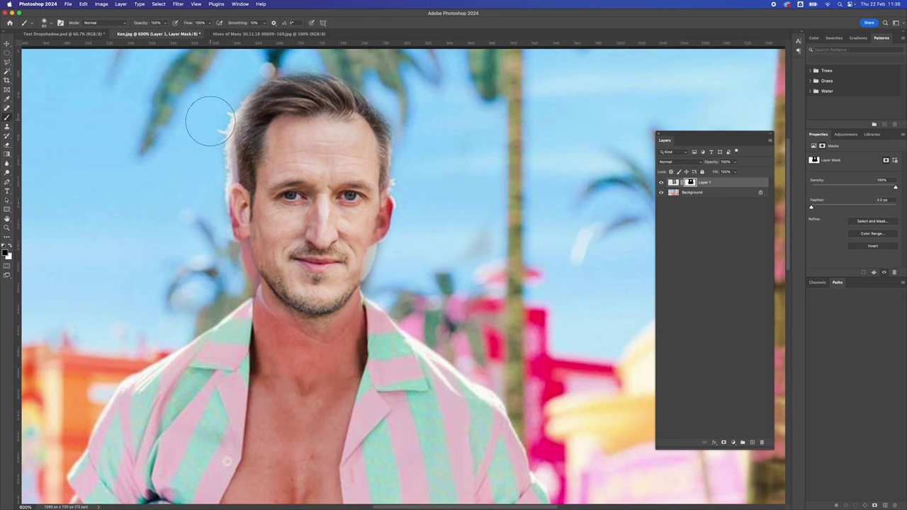
{"action": "left_click_drag", "start_coordinate": [211, 121], "coordinate": [203, 201]}
{"action": "mouse_move", "coordinate": [227, 83]}
{"action": "left_mouse_down"}
{"action": "mouse_move", "coordinate": [245, 67]}
{"action": "mouse_move", "coordinate": [350, 55]}
{"action": "left_mouse_up"}
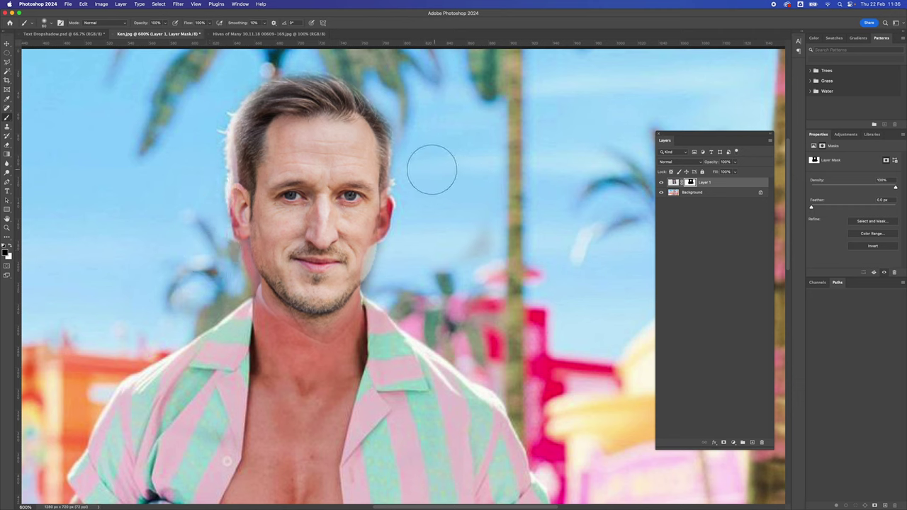
{"action": "mouse_move", "coordinate": [432, 169]}
{"action": "left_mouse_down"}
{"action": "mouse_move", "coordinate": [362, 353]}
{"action": "mouse_move", "coordinate": [338, 365]}
{"action": "mouse_move", "coordinate": [306, 348]}
{"action": "mouse_move", "coordinate": [327, 353]}
{"action": "mouse_move", "coordinate": [339, 343]}
{"action": "mouse_move", "coordinate": [264, 326]}
{"action": "mouse_move", "coordinate": [230, 301]}
{"action": "left_mouse_up"}
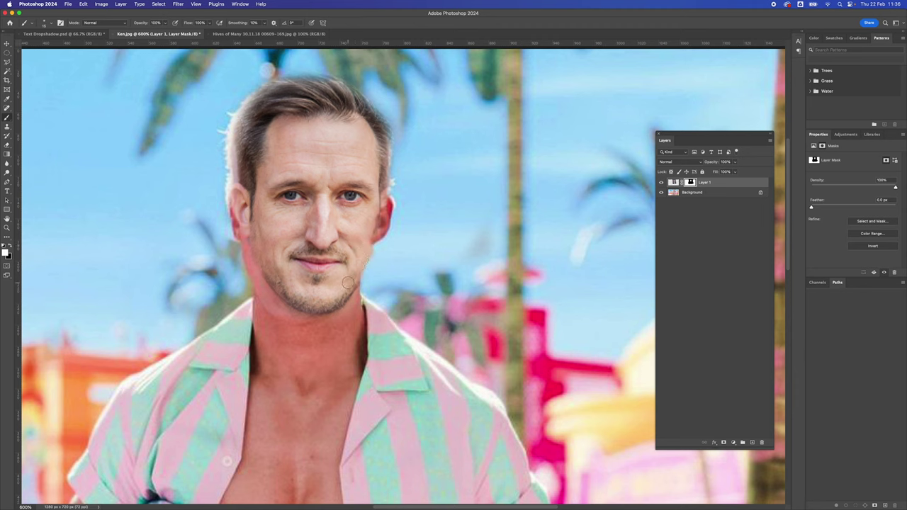
Paint white on the mask with a small brush to bring back the jawline, ears and hair edges of the head.
{"action": "mouse_move", "coordinate": [367, 267]}
{"action": "left_mouse_down"}
{"action": "mouse_move", "coordinate": [351, 279]}
{"action": "mouse_move", "coordinate": [377, 249]}
{"action": "mouse_move", "coordinate": [363, 270]}
{"action": "mouse_move", "coordinate": [390, 206]}
{"action": "mouse_move", "coordinate": [383, 232]}
{"action": "left_mouse_up"}
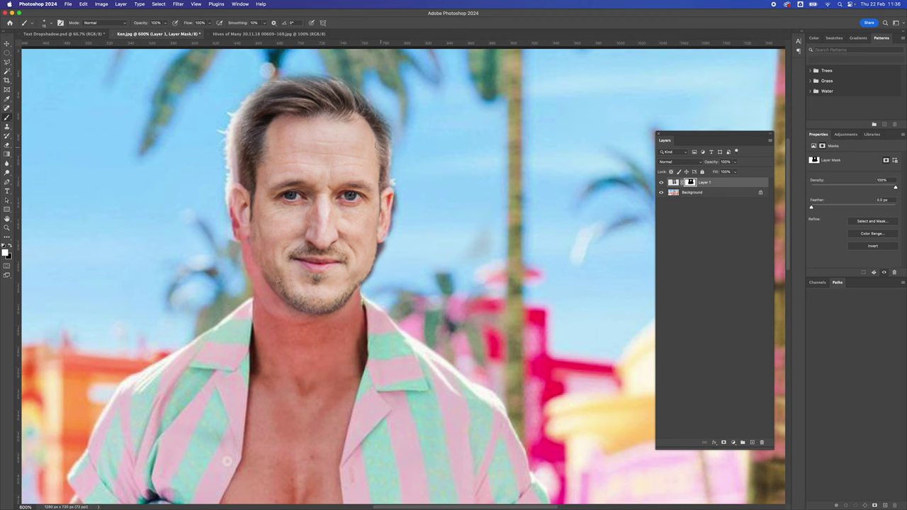
{"action": "mouse_move", "coordinate": [380, 148]}
{"action": "left_mouse_down"}
{"action": "mouse_move", "coordinate": [381, 189]}
{"action": "mouse_move", "coordinate": [386, 151]}
{"action": "left_mouse_up"}
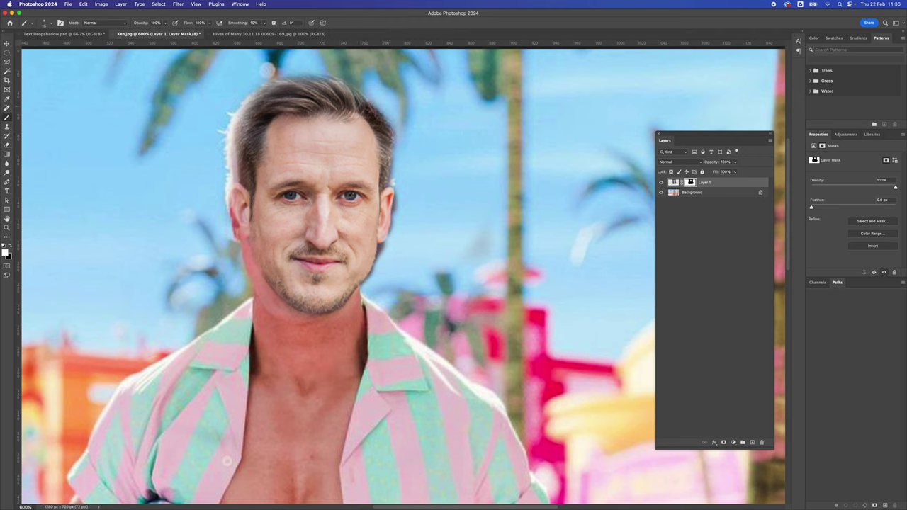
{"action": "mouse_move", "coordinate": [361, 102]}
{"action": "left_mouse_down"}
{"action": "mouse_move", "coordinate": [308, 80]}
{"action": "mouse_move", "coordinate": [280, 83]}
{"action": "mouse_move", "coordinate": [314, 71]}
{"action": "mouse_move", "coordinate": [263, 92]}
{"action": "mouse_move", "coordinate": [241, 118]}
{"action": "mouse_move", "coordinate": [239, 184]}
{"action": "mouse_move", "coordinate": [236, 132]}
{"action": "mouse_move", "coordinate": [231, 177]}
{"action": "mouse_move", "coordinate": [225, 123]}
{"action": "left_mouse_up"}
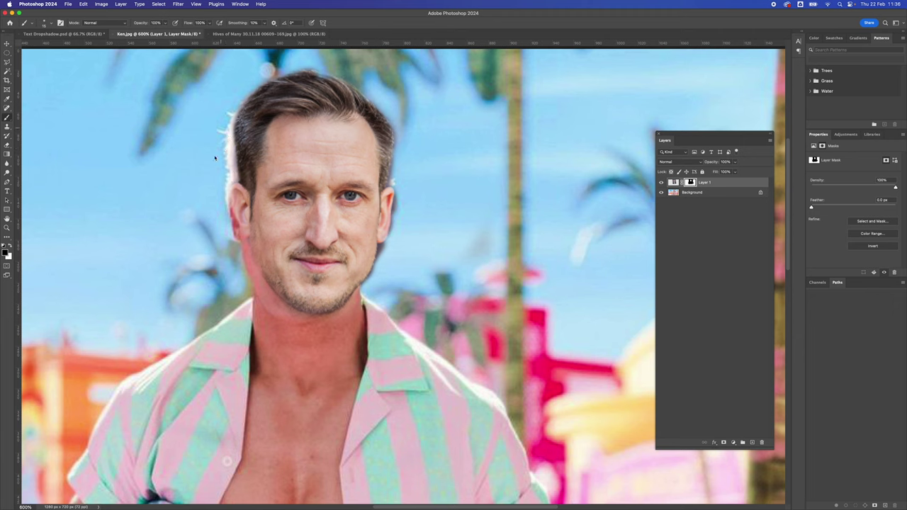
{"action": "key", "text": "x"}
{"action": "left_click_drag", "start_coordinate": [241, 214], "coordinate": [239, 226]}
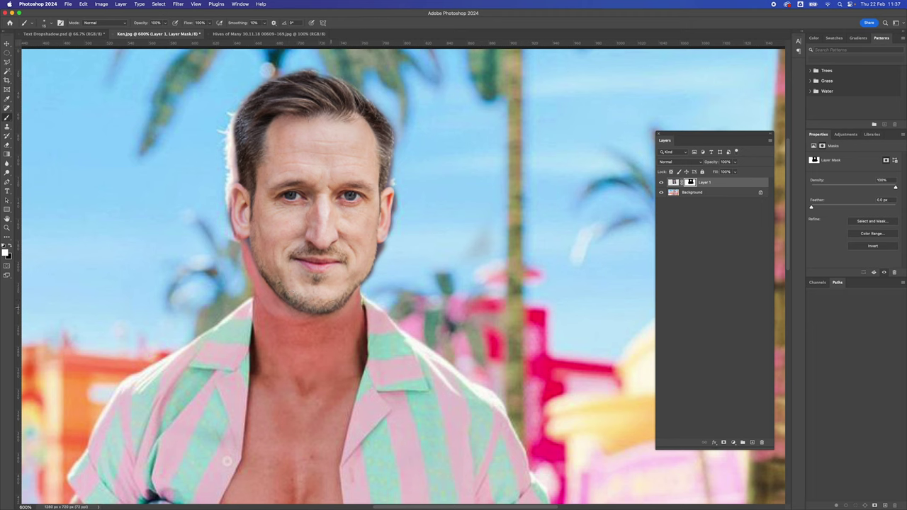
{"action": "left_click_drag", "start_coordinate": [343, 296], "coordinate": [382, 244]}
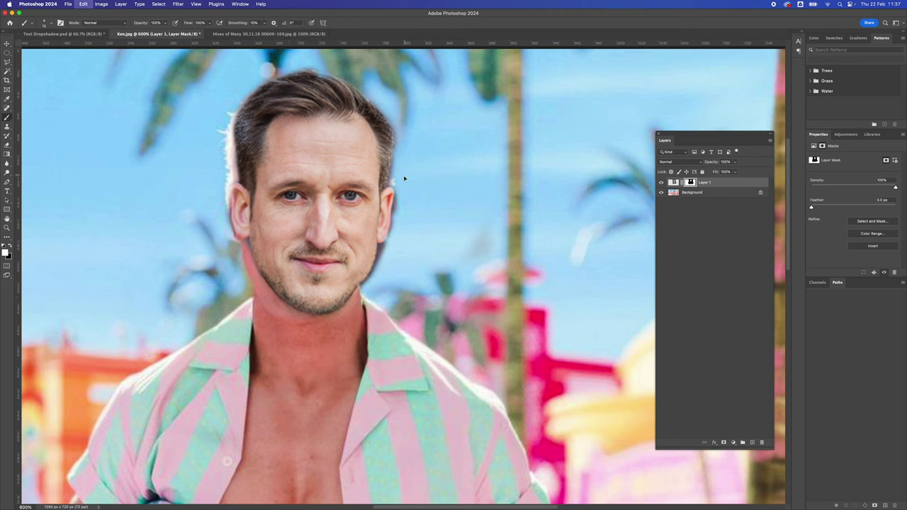
Enlarge Layer 1 to about 108.5% and reposition the portrait head over the one beneath, applying the transform.
{"action": "key", "text": "super+t"}
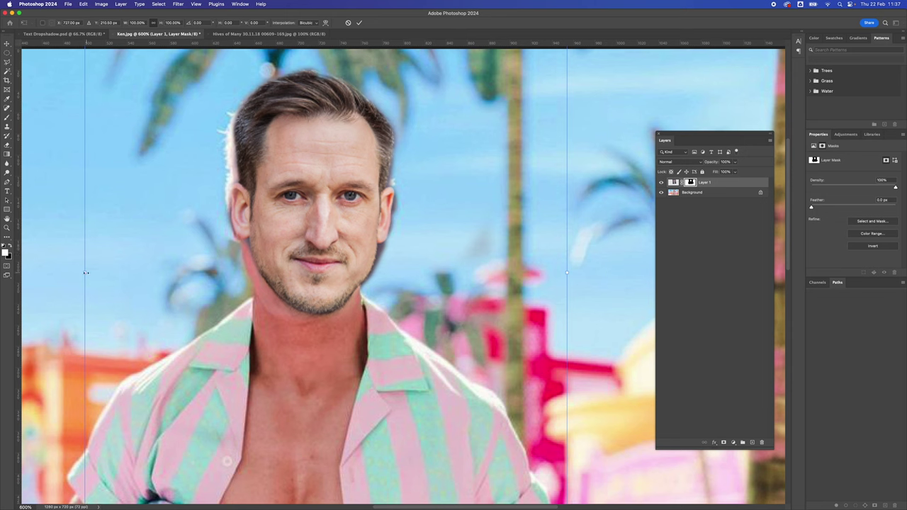
{"action": "left_click_drag", "start_coordinate": [85, 273], "coordinate": [60, 273]}
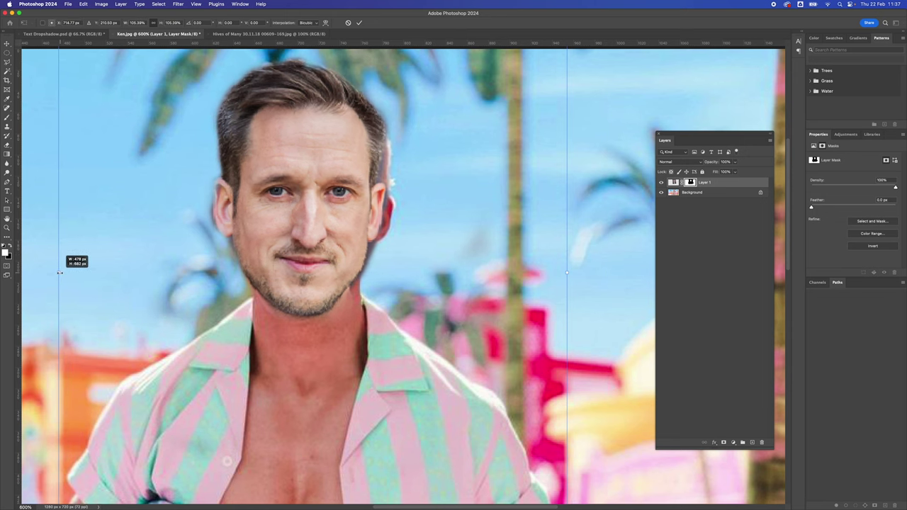
{"action": "left_click_drag", "start_coordinate": [569, 273], "coordinate": [583, 275]}
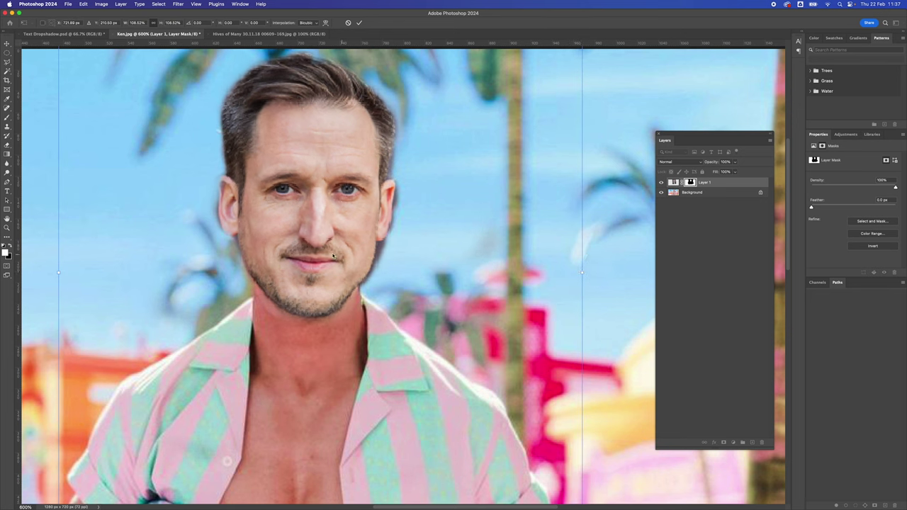
{"action": "left_click_drag", "start_coordinate": [324, 254], "coordinate": [321, 251]}
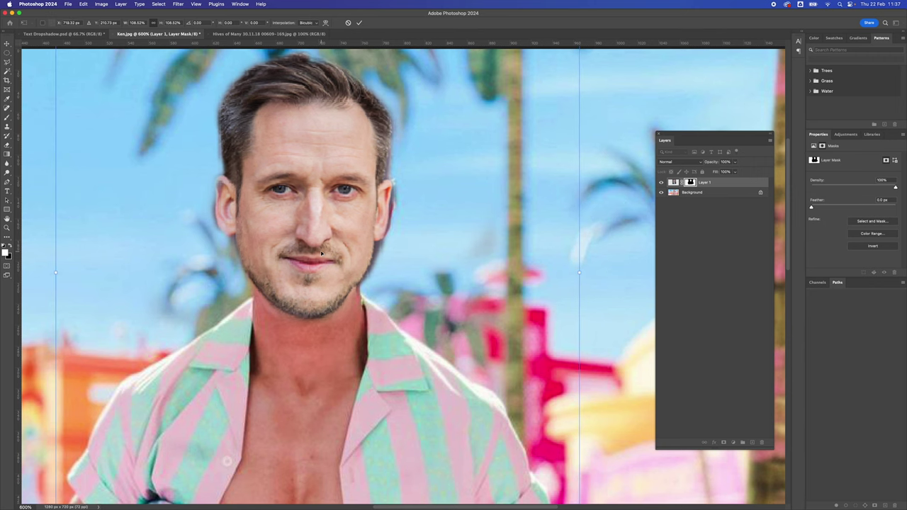
{"action": "key", "text": "Return"}
Paint black on Layer 1's mask with a smaller brush to remove the dark fringe along the lower jaw beside the shirt collar.
{"action": "key", "text": "b"}
{"action": "key", "text": "super+plus"}
{"action": "key", "text": "super+plus"}
{"action": "key", "text": "super+plus"}
{"action": "key", "text": "super+plus"}
{"action": "key", "text": "super+plus"}
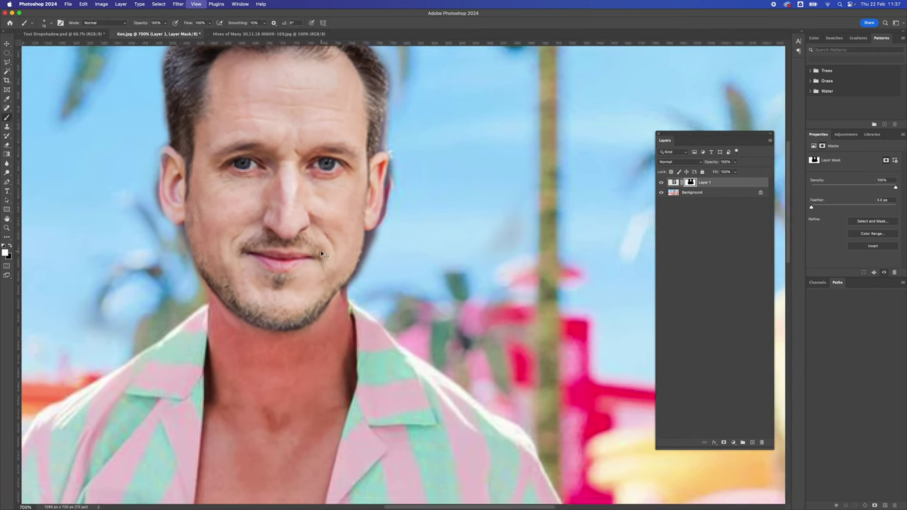
{"action": "scroll", "coordinate": [321, 252], "scroll_direction": "left", "scroll_amount": 5}
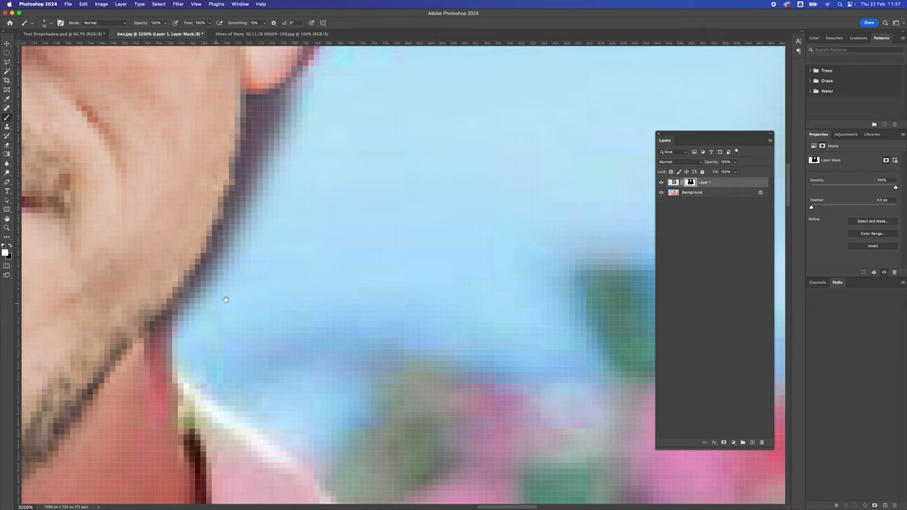
{"action": "scroll", "coordinate": [321, 252], "scroll_direction": "left", "scroll_amount": 6}
{"action": "scroll", "coordinate": [321, 252], "scroll_direction": "down", "scroll_amount": 2}
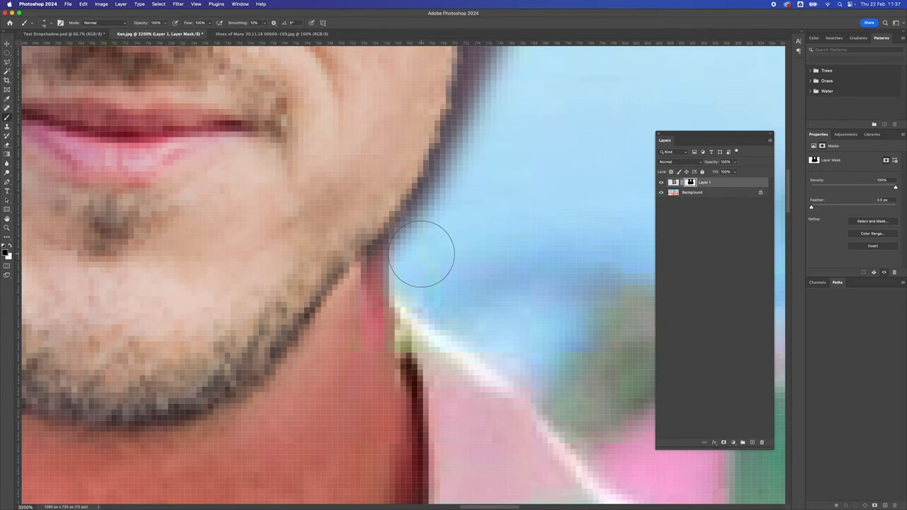
{"action": "left_click", "coordinate": [422, 253]}
{"action": "key", "text": "x"}
{"action": "key", "text": "bracketleft"}
{"action": "key", "text": "bracketleft"}
{"action": "mouse_move", "coordinate": [407, 263]}
{"action": "left_mouse_down"}
{"action": "mouse_move", "coordinate": [399, 258]}
{"action": "mouse_move", "coordinate": [468, 145]}
{"action": "left_mouse_up"}
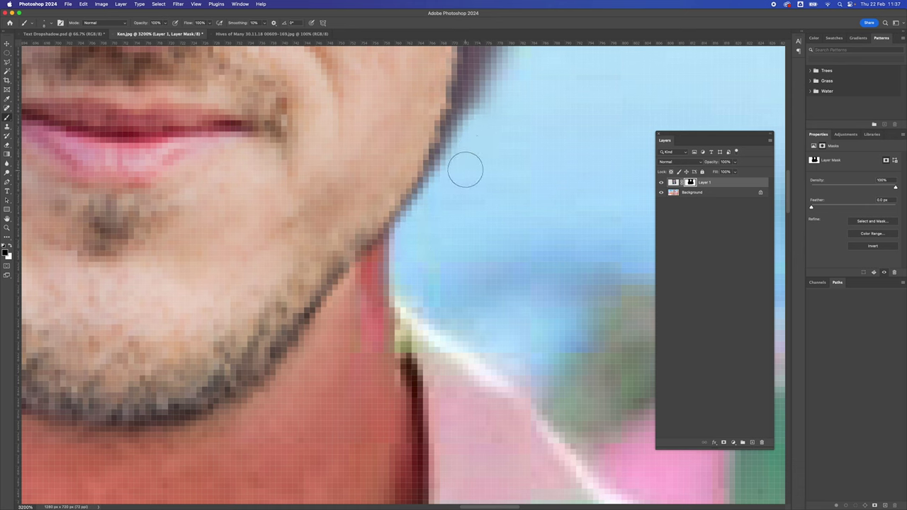
Continue masking out the dark fringe up the same side of the jaw to the earlobe and the ear's outer edge.
{"action": "scroll", "coordinate": [426, 284], "scroll_direction": "up", "scroll_amount": 8}
{"action": "scroll", "coordinate": [425, 283], "scroll_direction": "right", "scroll_amount": 3}
{"action": "mouse_move", "coordinate": [371, 375]}
{"action": "left_mouse_down"}
{"action": "mouse_move", "coordinate": [372, 399]}
{"action": "mouse_move", "coordinate": [430, 203]}
{"action": "mouse_move", "coordinate": [428, 171]}
{"action": "mouse_move", "coordinate": [387, 170]}
{"action": "mouse_move", "coordinate": [346, 265]}
{"action": "left_mouse_up"}
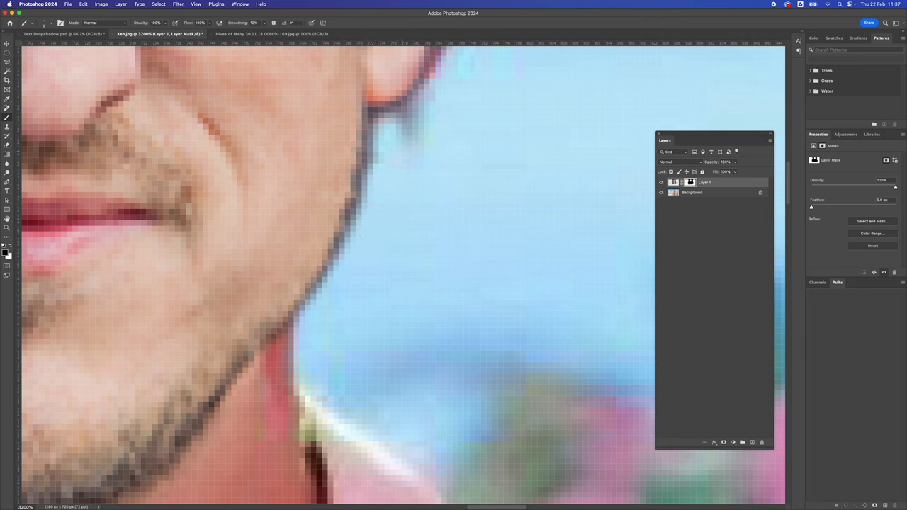
{"action": "mouse_move", "coordinate": [398, 158]}
{"action": "left_mouse_down"}
{"action": "mouse_move", "coordinate": [431, 112]}
{"action": "mouse_move", "coordinate": [275, 433]}
{"action": "mouse_move", "coordinate": [347, 217]}
{"action": "mouse_move", "coordinate": [336, 180]}
{"action": "left_mouse_up"}
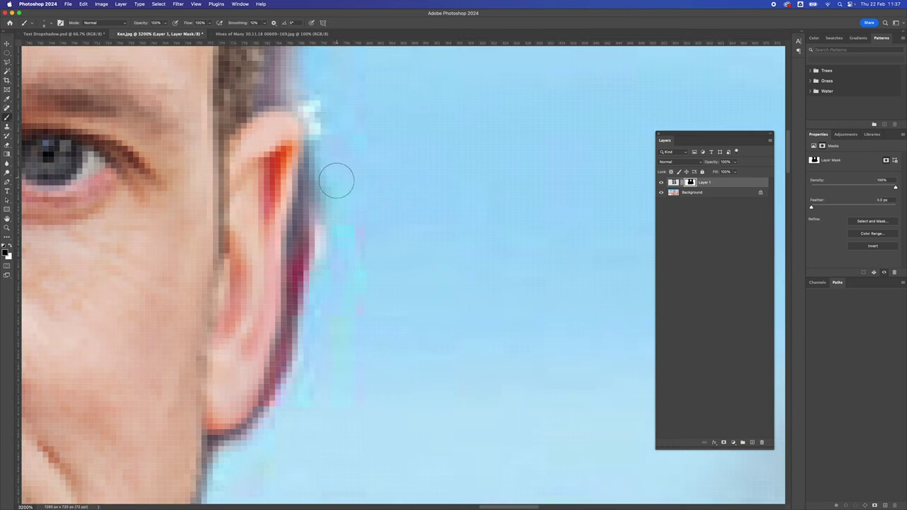
Paint black on the mask around the hair outline and down the opposite side of the head past the ear.
{"action": "scroll", "coordinate": [409, 328], "scroll_direction": "up", "scroll_amount": 10}
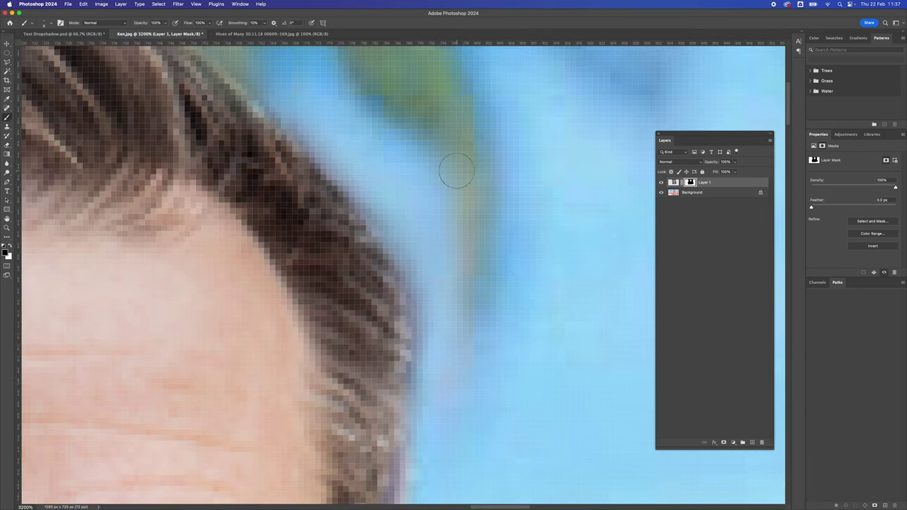
{"action": "left_click_drag", "start_coordinate": [280, 81], "coordinate": [593, 223]}
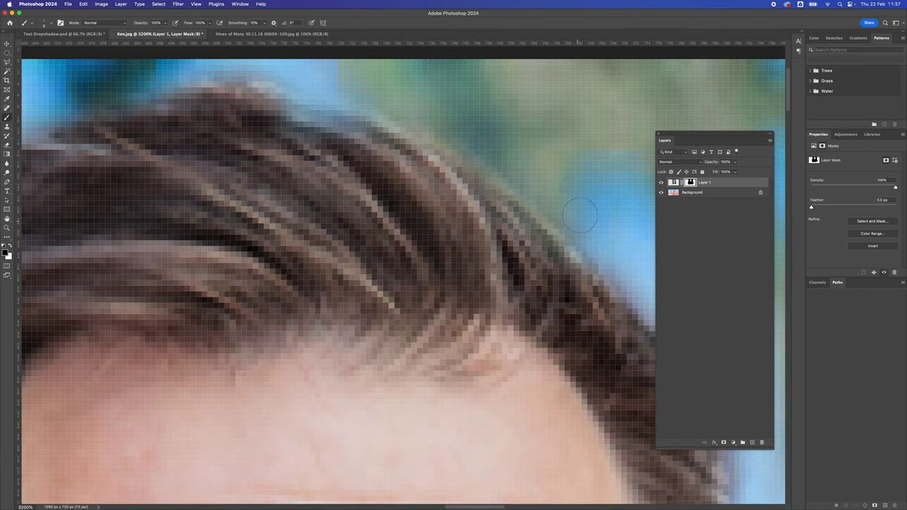
{"action": "left_click_drag", "start_coordinate": [101, 131], "coordinate": [421, 131]}
{"action": "mouse_move", "coordinate": [268, 174]}
{"action": "left_mouse_down"}
{"action": "mouse_move", "coordinate": [187, 209]}
{"action": "mouse_move", "coordinate": [176, 264]}
{"action": "left_mouse_up"}
{"action": "left_click_drag", "start_coordinate": [89, 367], "coordinate": [235, 61]}
{"action": "scroll", "coordinate": [235, 61], "scroll_direction": "down", "scroll_amount": 10}
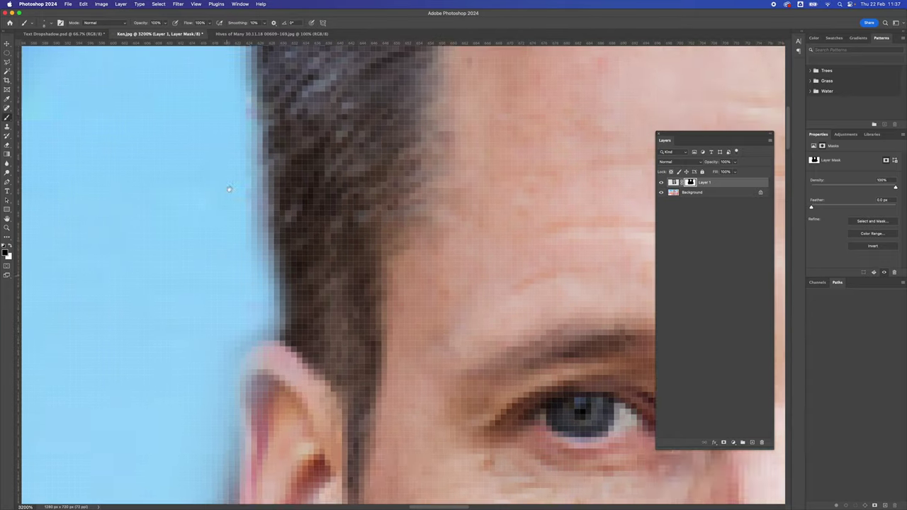
{"action": "mouse_move", "coordinate": [247, 116]}
{"action": "left_mouse_down"}
{"action": "mouse_move", "coordinate": [223, 220]}
{"action": "mouse_move", "coordinate": [226, 309]}
{"action": "left_mouse_up"}
{"action": "scroll", "coordinate": [227, 310], "scroll_direction": "down", "scroll_amount": 10}
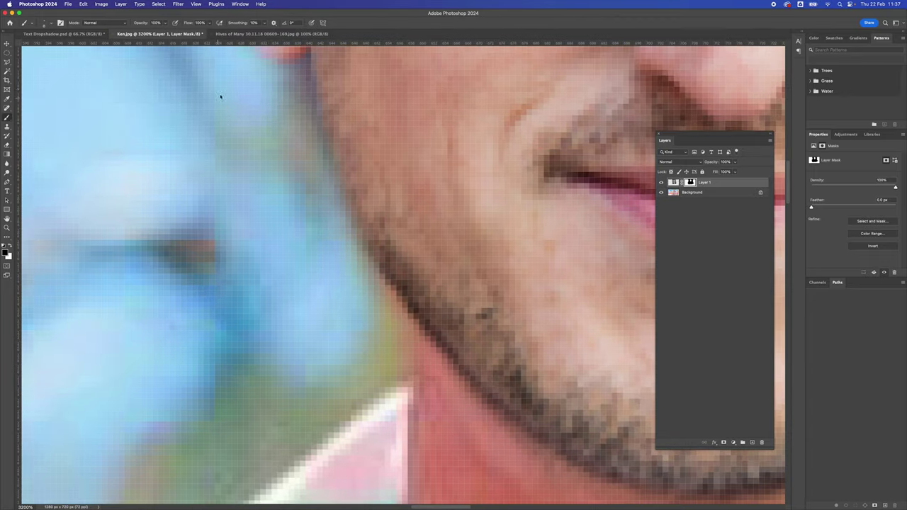
{"action": "scroll", "coordinate": [132, 90], "scroll_direction": "down", "scroll_amount": 5}
{"action": "scroll", "coordinate": [133, 90], "scroll_direction": "down", "scroll_amount": 5}
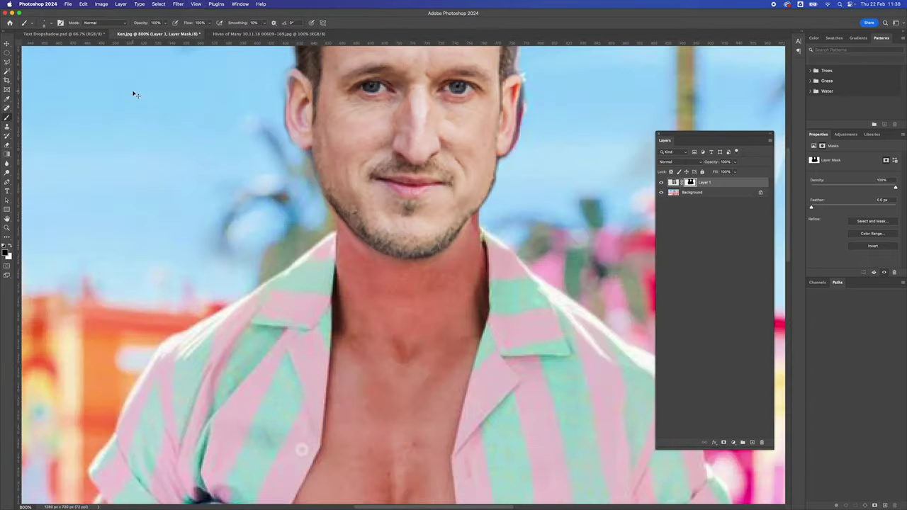
{"action": "scroll", "coordinate": [135, 94], "scroll_direction": "down", "scroll_amount": 2}
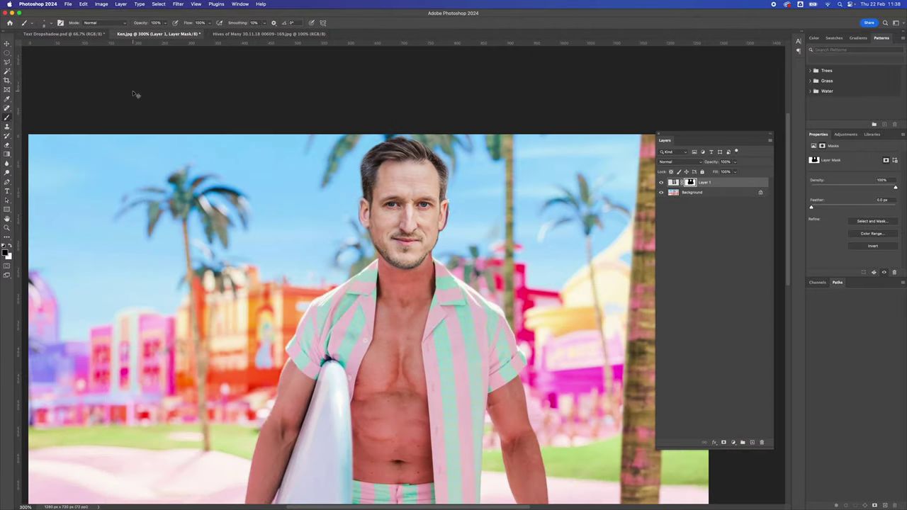
Hide Layer 1 and convert the locked Background into a regular layer named Layer 0.
{"action": "scroll", "coordinate": [135, 94], "scroll_direction": "up", "scroll_amount": 3}
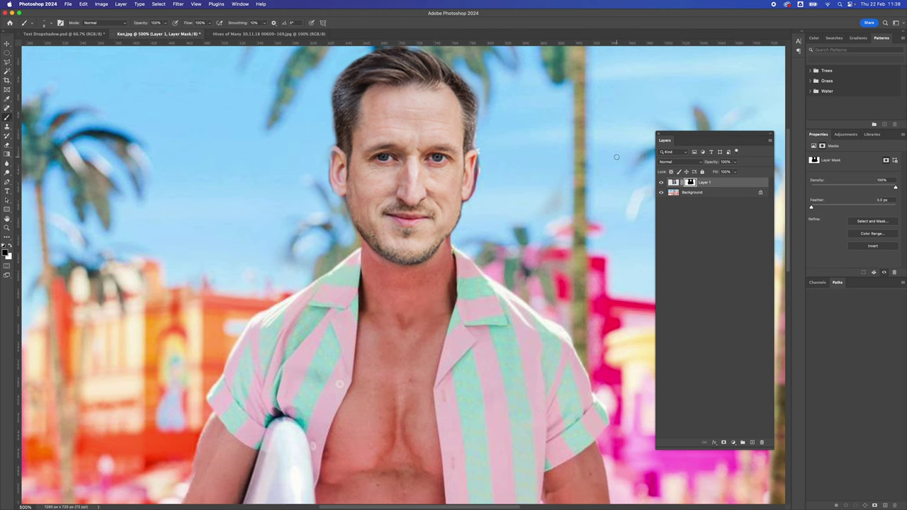
{"action": "scroll", "coordinate": [617, 158], "scroll_direction": "up", "scroll_amount": 2}
{"action": "scroll", "coordinate": [523, 107], "scroll_direction": "up", "scroll_amount": 3}
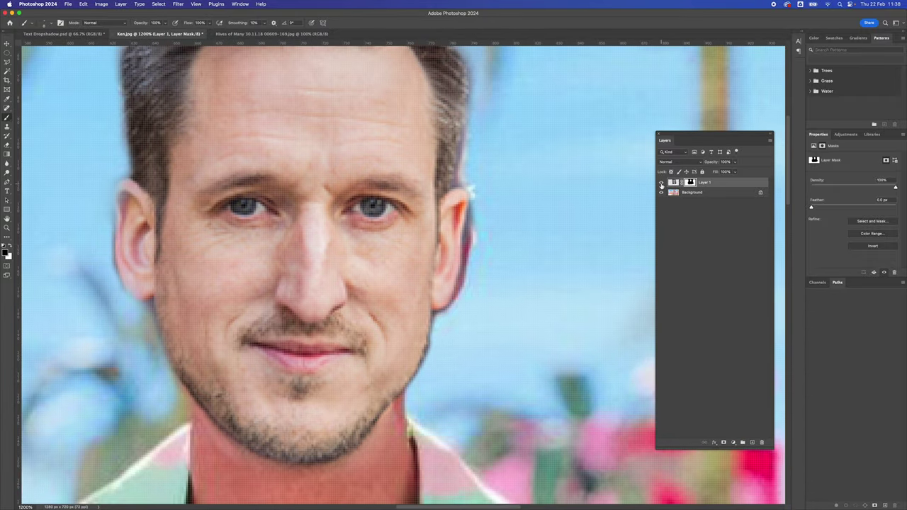
{"action": "left_click", "coordinate": [662, 183]}
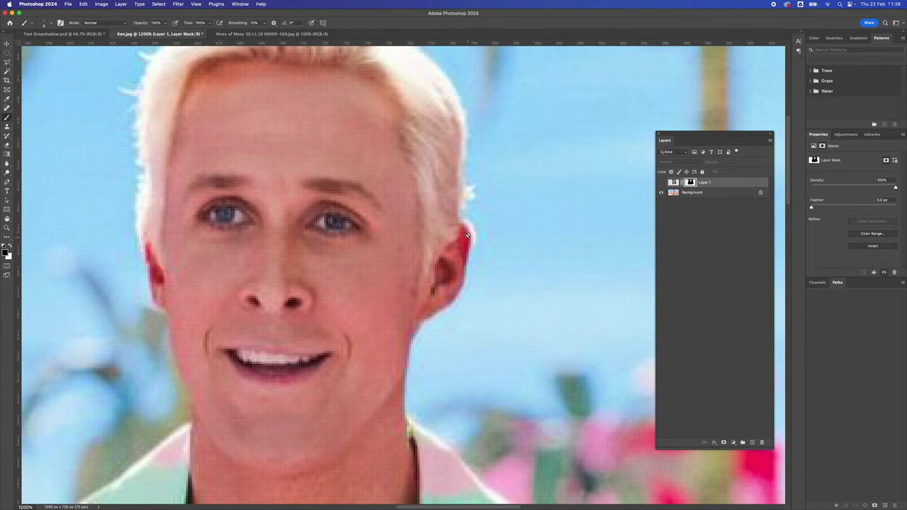
{"action": "left_click", "coordinate": [664, 231]}
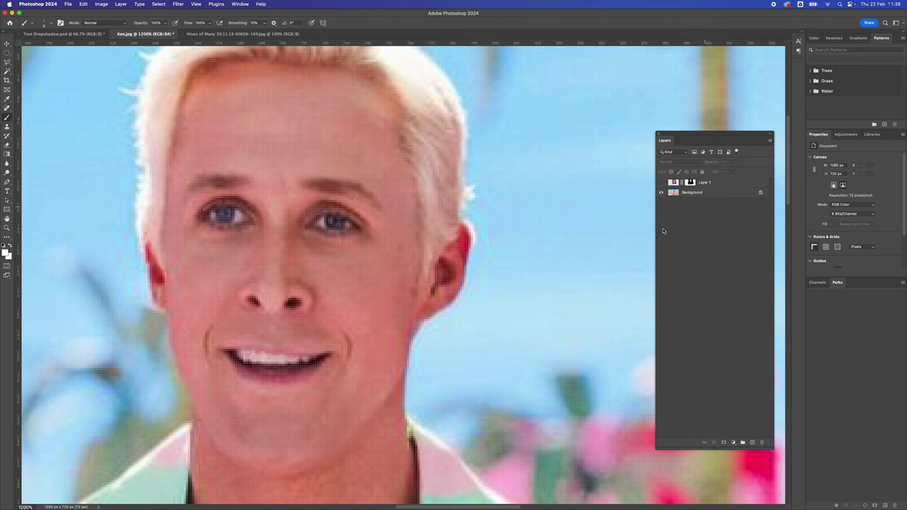
{"action": "double_click", "coordinate": [708, 193]}
{"action": "left_click", "coordinate": [515, 246]}
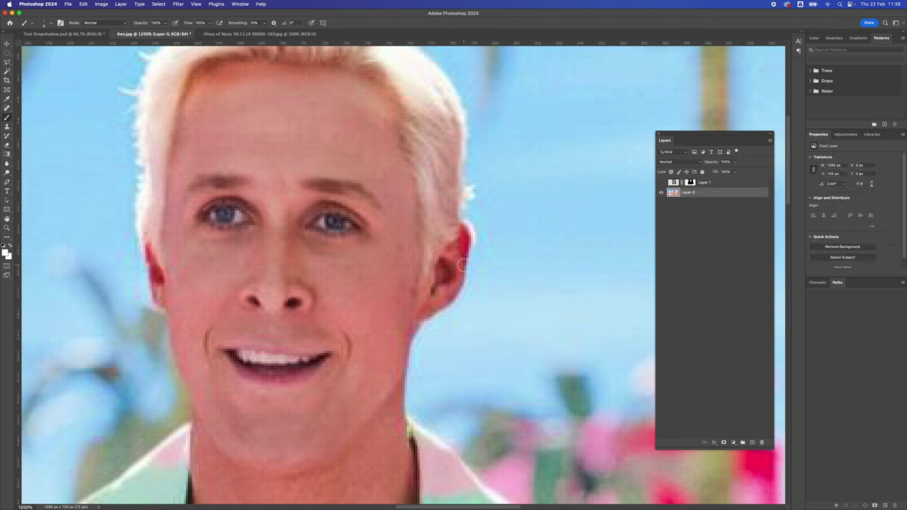
Clone blue sky over the outer edge of the original man's protruding ear on Layer 0, and show Layer 1 again.
{"action": "key", "text": "s"}
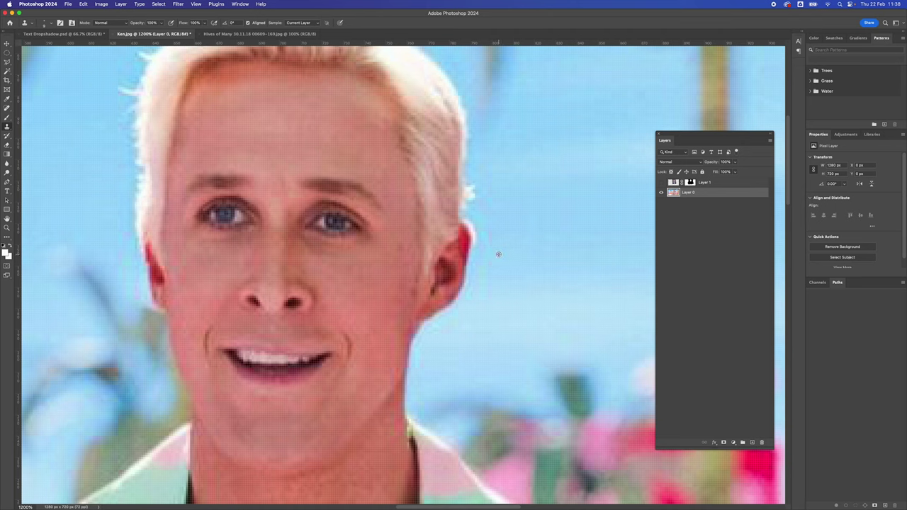
{"action": "mouse_move", "coordinate": [477, 234]}
{"action": "left_mouse_down"}
{"action": "mouse_move", "coordinate": [471, 275]}
{"action": "mouse_move", "coordinate": [471, 217]}
{"action": "mouse_move", "coordinate": [473, 273]}
{"action": "mouse_move", "coordinate": [459, 318]}
{"action": "mouse_move", "coordinate": [473, 272]}
{"action": "mouse_move", "coordinate": [462, 238]}
{"action": "mouse_move", "coordinate": [446, 314]}
{"action": "mouse_move", "coordinate": [438, 312]}
{"action": "mouse_move", "coordinate": [457, 270]}
{"action": "left_mouse_up"}
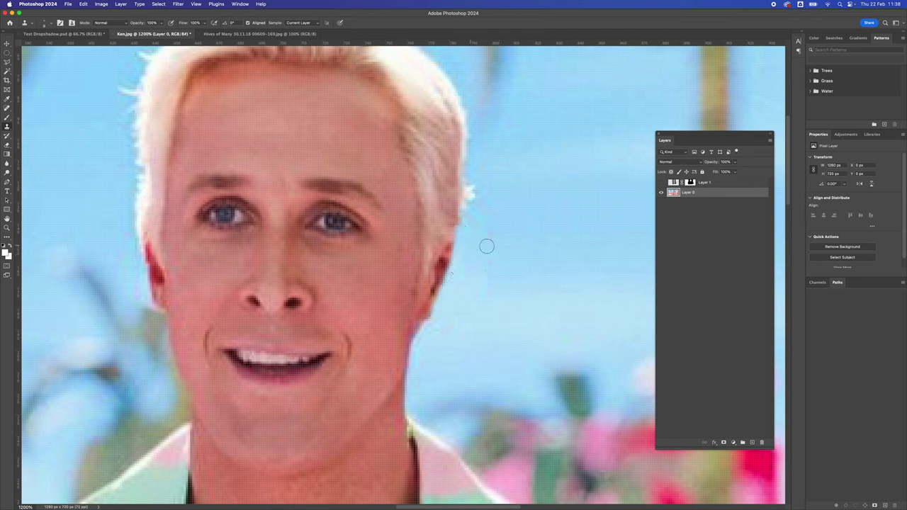
{"action": "left_click", "coordinate": [661, 183]}
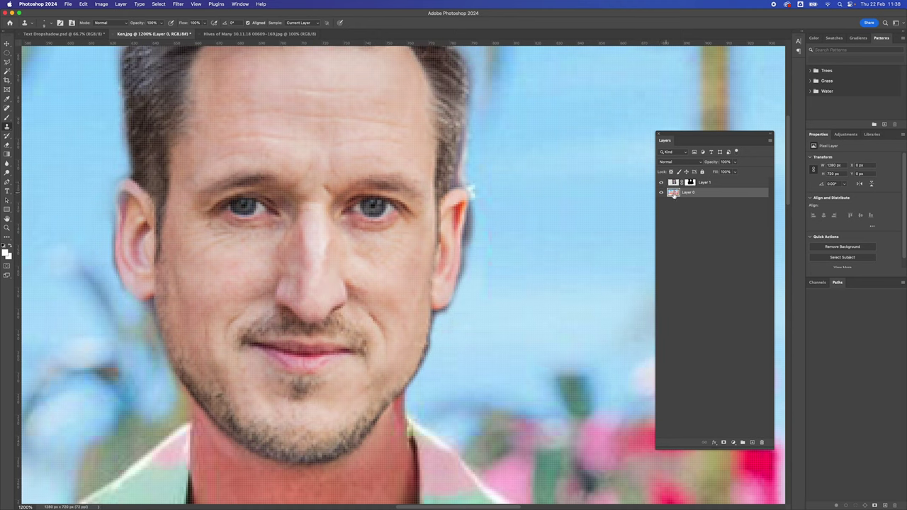
Paint black on Layer 1's mask with the Brush tool to clean the remaining edge around the ear, jaw and neck.
{"action": "left_click", "coordinate": [689, 184]}
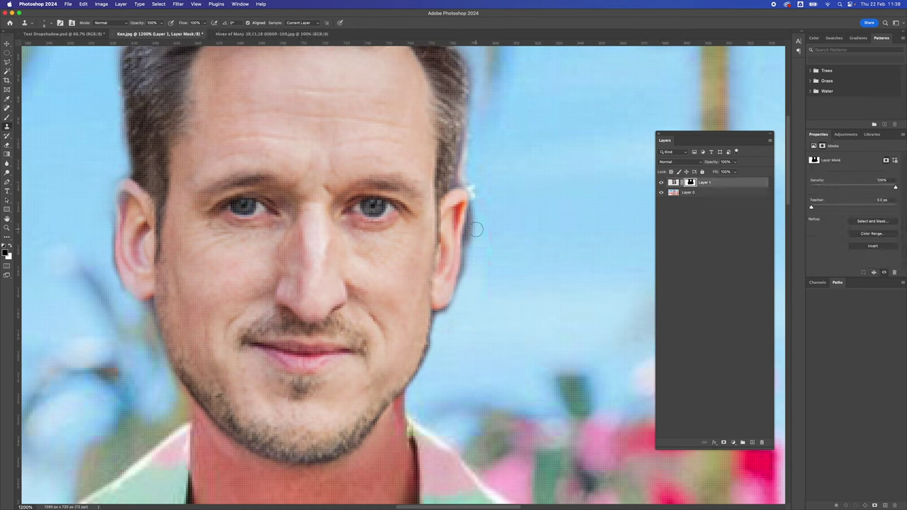
{"action": "key", "text": "b"}
{"action": "mouse_move", "coordinate": [473, 248]}
{"action": "left_mouse_down"}
{"action": "mouse_move", "coordinate": [480, 198]}
{"action": "mouse_move", "coordinate": [472, 275]}
{"action": "mouse_move", "coordinate": [476, 201]}
{"action": "mouse_move", "coordinate": [457, 311]}
{"action": "mouse_move", "coordinate": [438, 317]}
{"action": "mouse_move", "coordinate": [464, 289]}
{"action": "mouse_move", "coordinate": [409, 392]}
{"action": "mouse_move", "coordinate": [437, 319]}
{"action": "mouse_move", "coordinate": [409, 401]}
{"action": "mouse_move", "coordinate": [427, 401]}
{"action": "mouse_move", "coordinate": [405, 399]}
{"action": "left_mouse_up"}
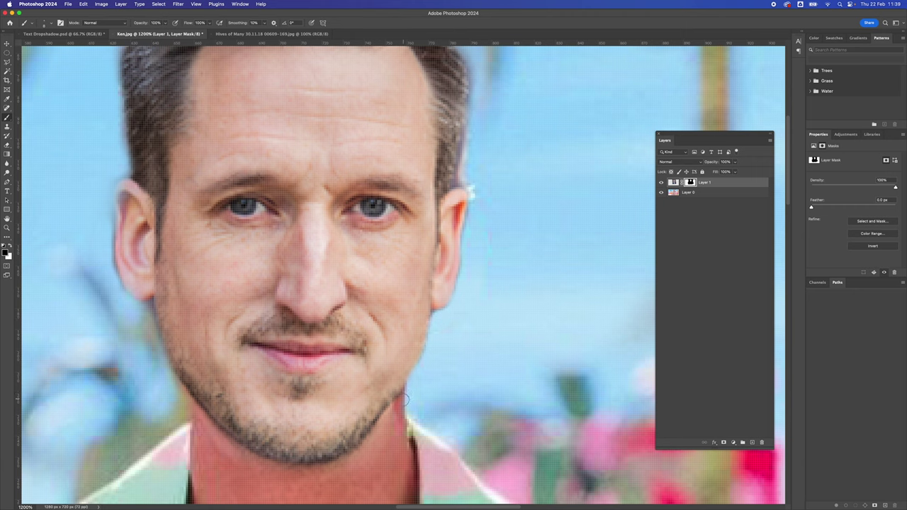
Examine the whole composite to judge how well the new head blends with the body and background.
{"action": "key", "text": "super+minus"}
{"action": "key", "text": "super+minus"}
{"action": "key", "text": "super+minus"}
{"action": "key", "text": "super+minus"}
{"action": "key", "text": "super+minus"}
{"action": "key", "text": "super+minus"}
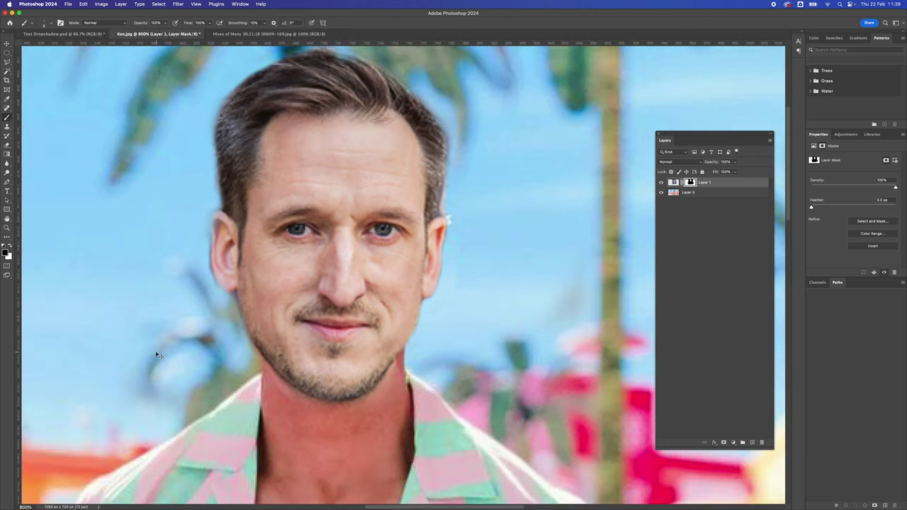
{"action": "key", "text": "super+minus"}
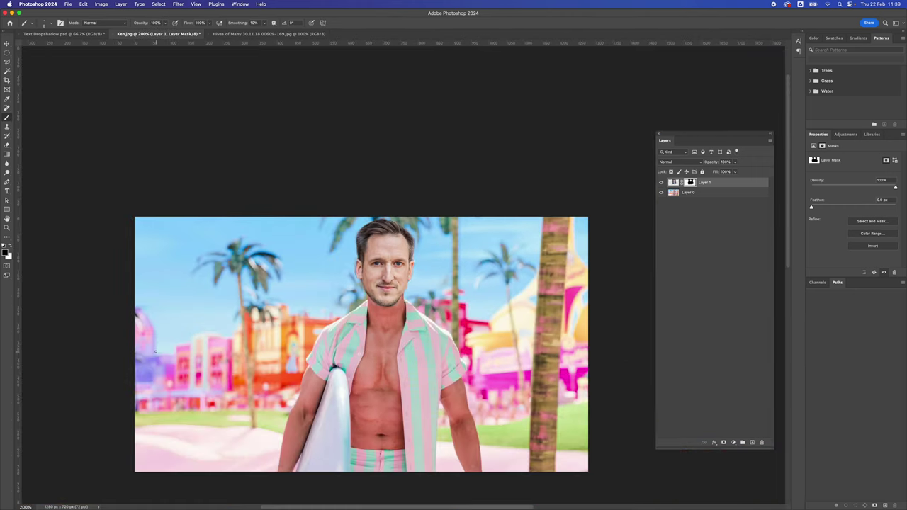
{"action": "scroll", "coordinate": [216, 282], "scroll_direction": "down", "scroll_amount": 3}
{"action": "scroll", "coordinate": [216, 282], "scroll_direction": "right", "scroll_amount": 2}
{"action": "key", "text": "super+plus"}
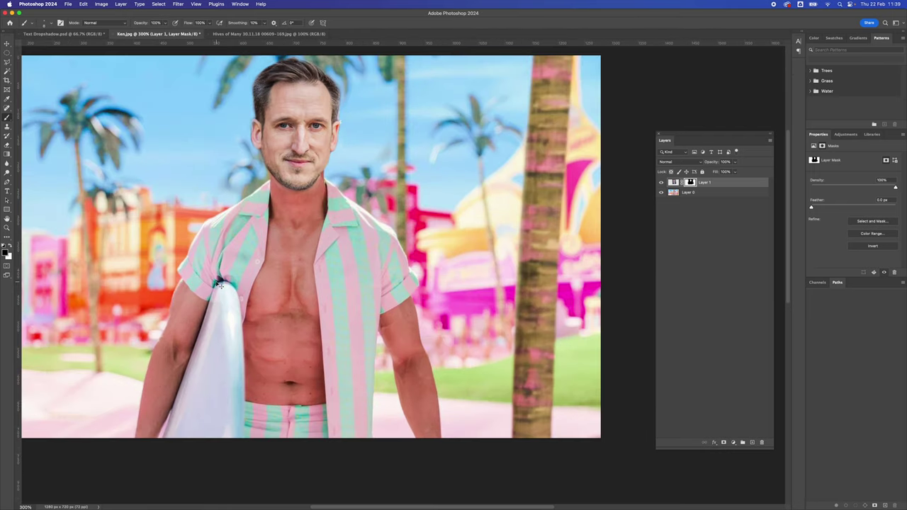
{"action": "left_click_drag", "start_coordinate": [242, 283], "coordinate": [280, 307]}
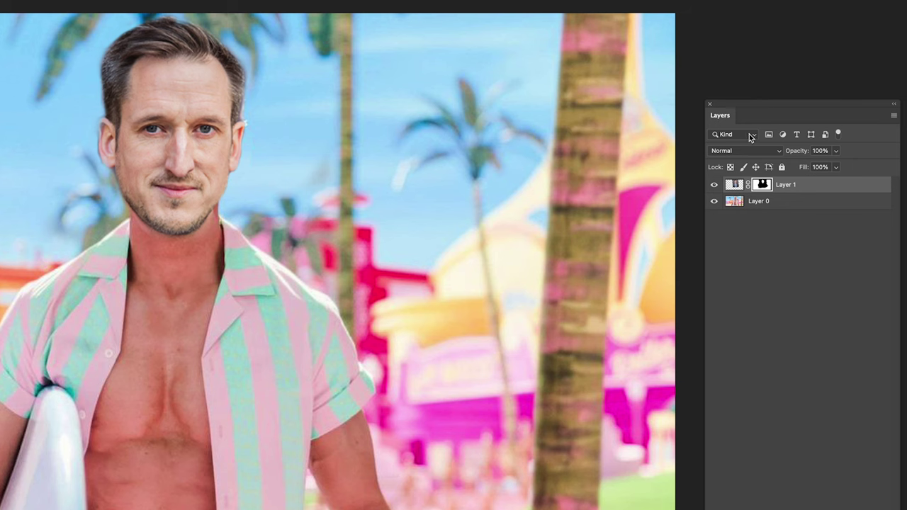
Apply a Vibrance adjustment to the head image on Layer 1 with vibrance +62 and saturation +16.
{"action": "left_click", "coordinate": [675, 183]}
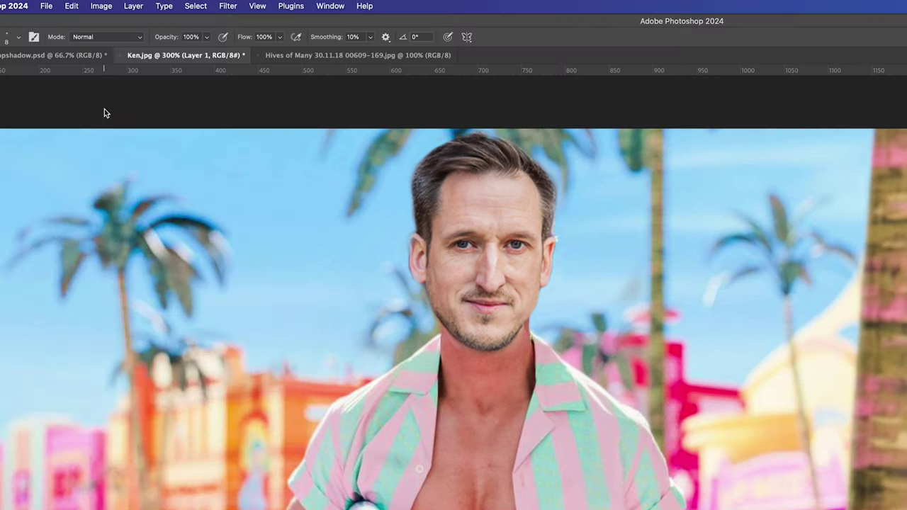
{"action": "left_click", "coordinate": [100, 7]}
{"action": "mouse_move", "coordinate": [120, 38]}
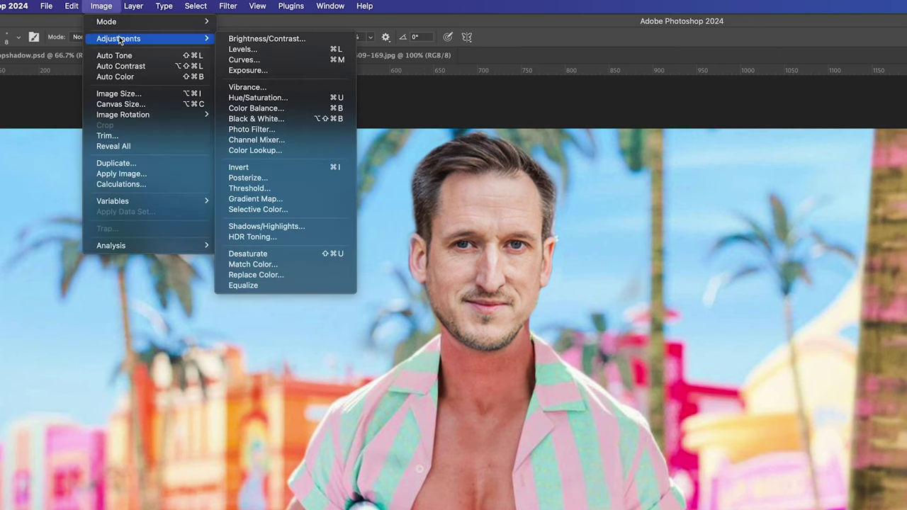
{"action": "left_click", "coordinate": [246, 88]}
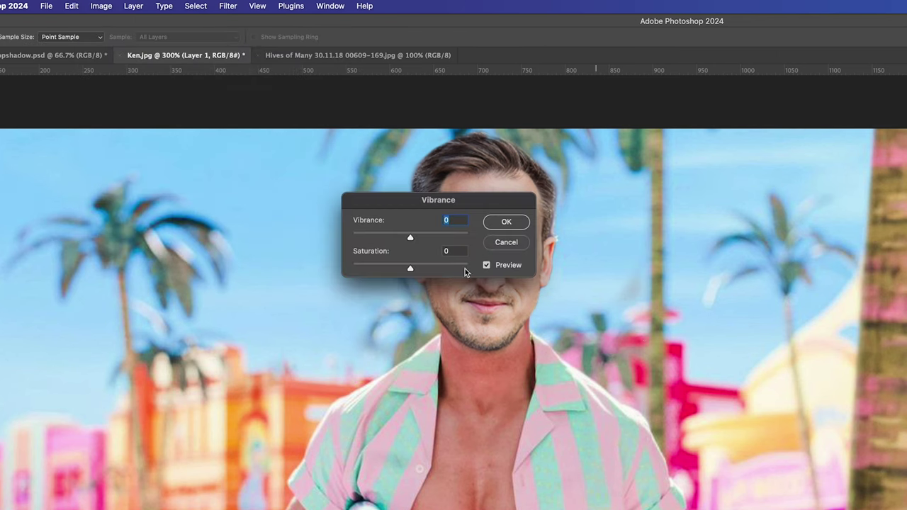
{"action": "left_click_drag", "start_coordinate": [438, 190], "coordinate": [274, 207]}
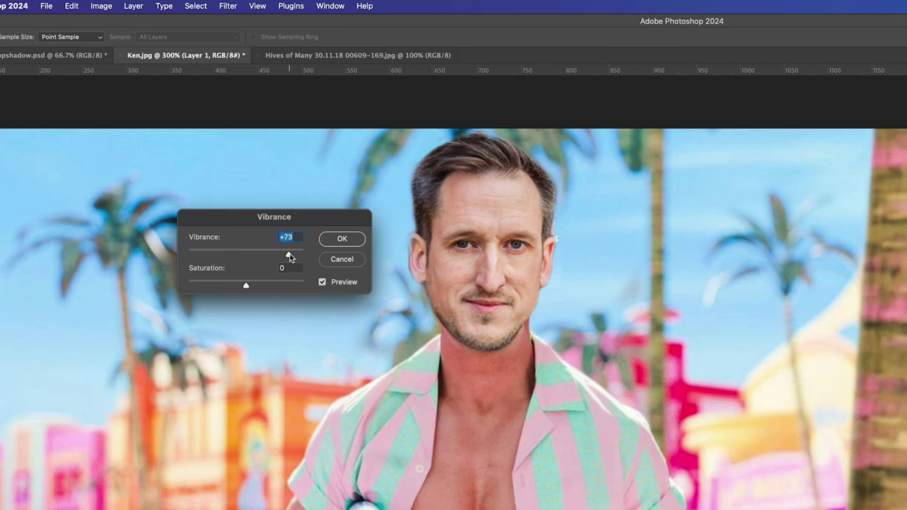
{"action": "left_click_drag", "start_coordinate": [290, 254], "coordinate": [283, 257]}
{"action": "left_click_drag", "start_coordinate": [248, 287], "coordinate": [255, 287]}
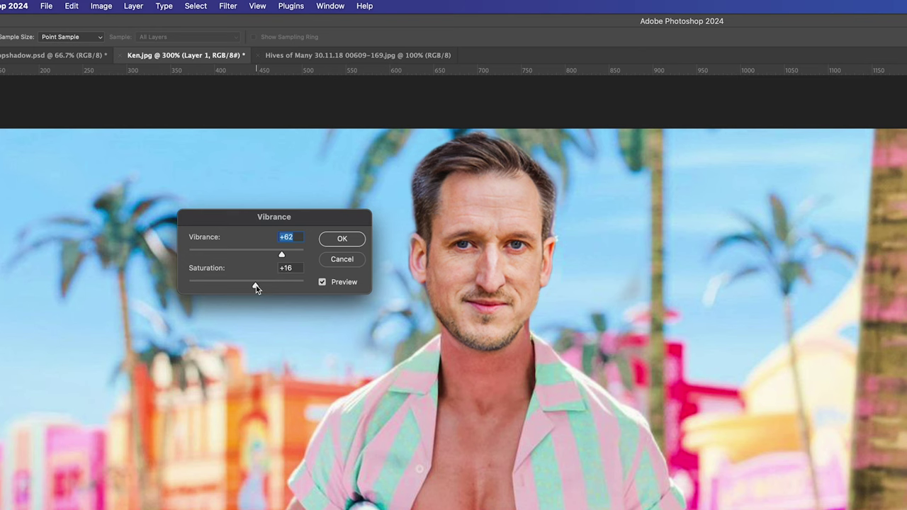
{"action": "left_click", "coordinate": [342, 239]}
Apply a Hue/Saturation adjustment to the head on Layer 1, shifting the hue to -14 to match the body's skin.
{"action": "left_click", "coordinate": [101, 6]}
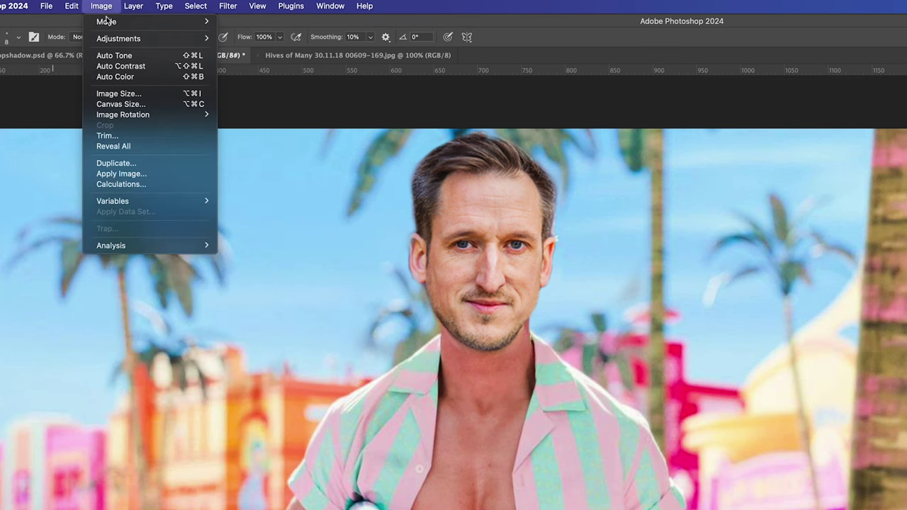
{"action": "mouse_move", "coordinate": [142, 38]}
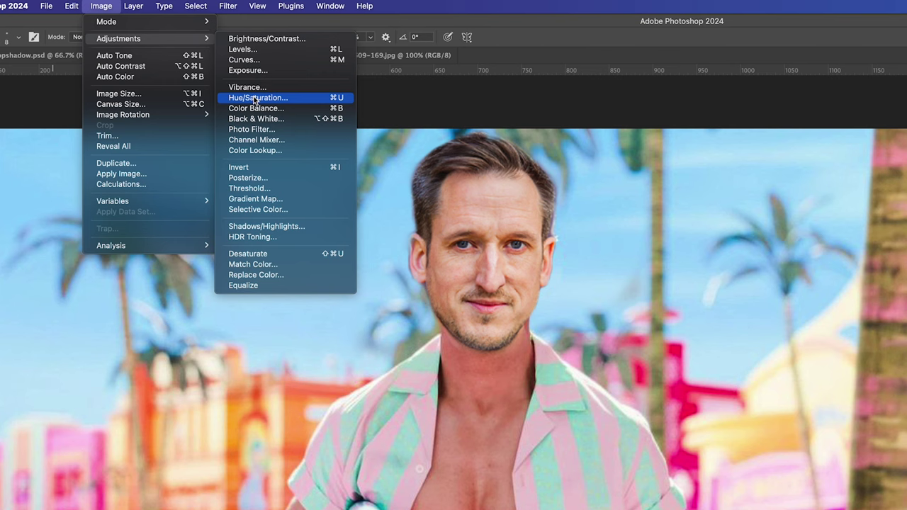
{"action": "left_click", "coordinate": [252, 96]}
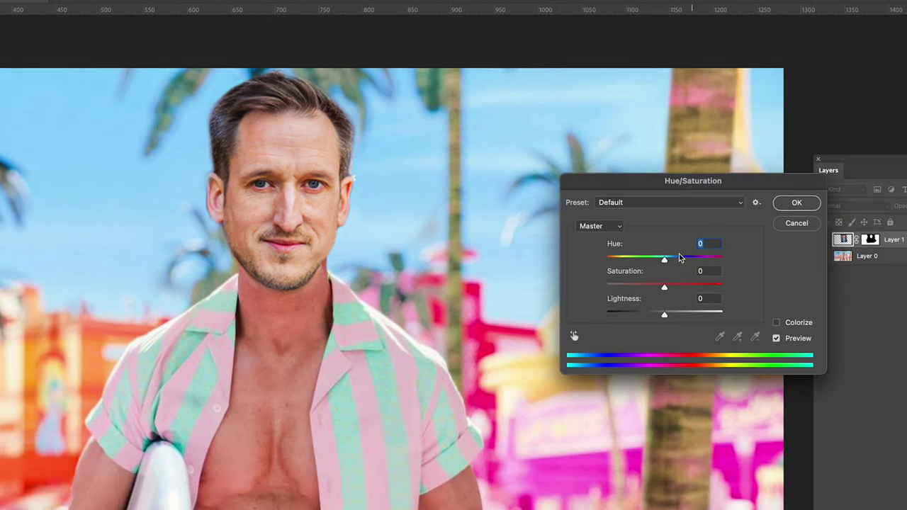
{"action": "left_click_drag", "start_coordinate": [664, 260], "coordinate": [659, 262]}
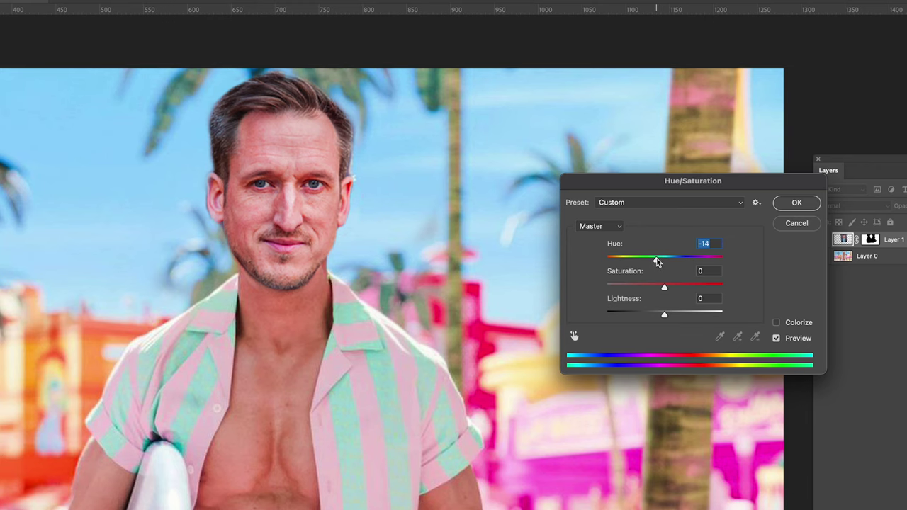
{"action": "left_click", "coordinate": [796, 203]}
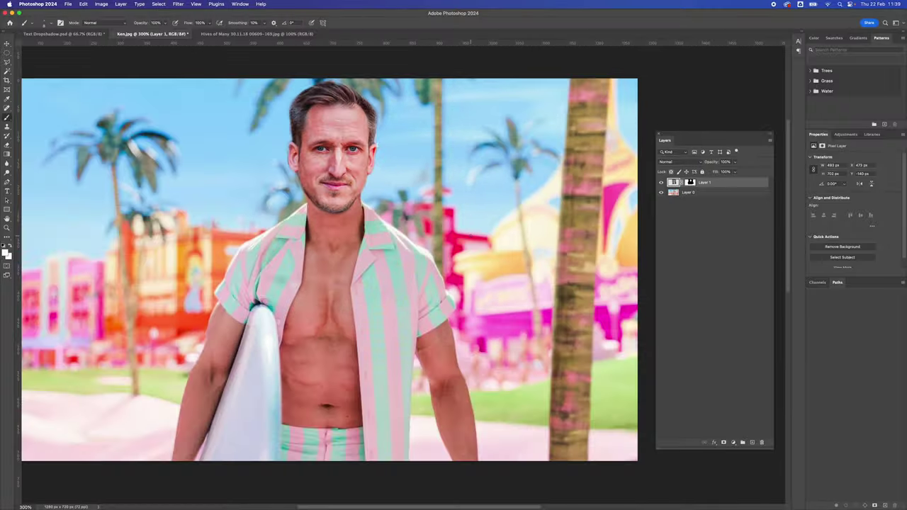
Enlarge the head on Layer 1 slightly, to a layer size of about 510 by 710 px, to suit the body.
{"action": "left_click_drag", "start_coordinate": [433, 105], "coordinate": [426, 109]}
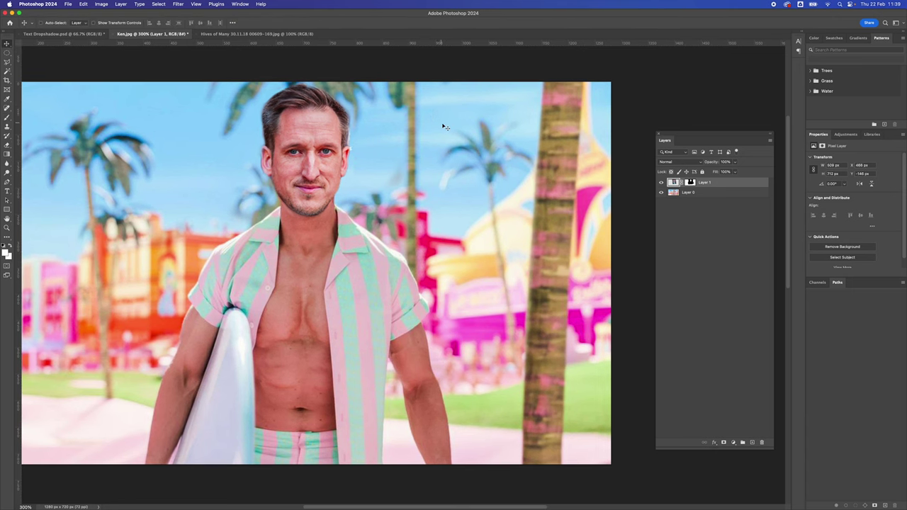